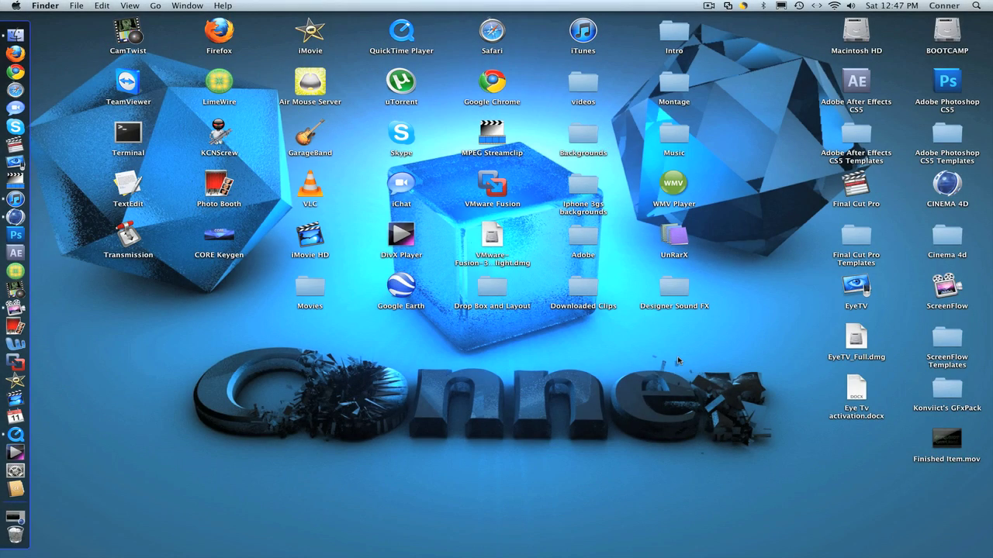
Switch to CINEMA 4D, play the finished text animation in the viewport, and put the window away.
left_click(15, 518)
left_click(562, 472)
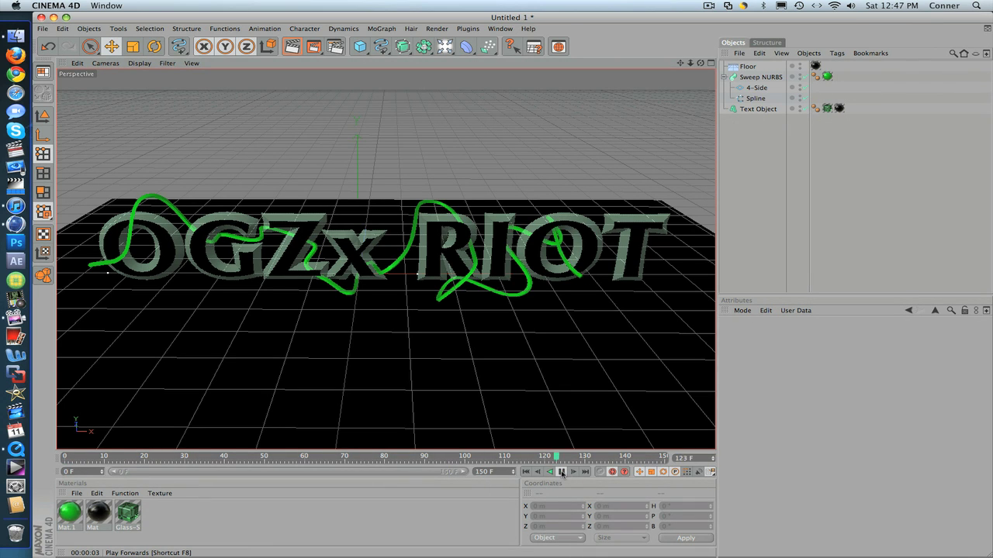
left_click(53, 17)
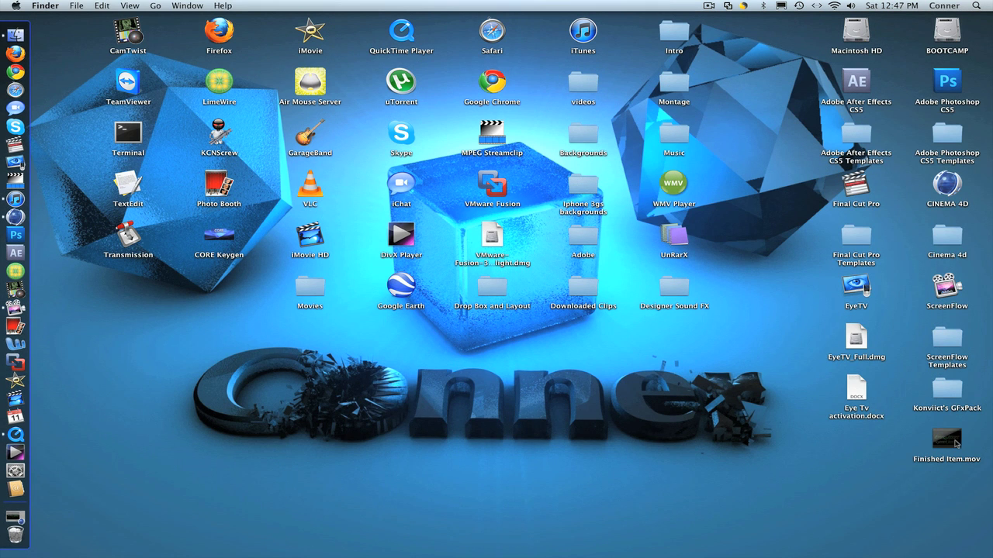
Open Finished Item.mov in QuickTime Player, play the rendered animation, and close it.
double_click(954, 443)
left_click(422, 446)
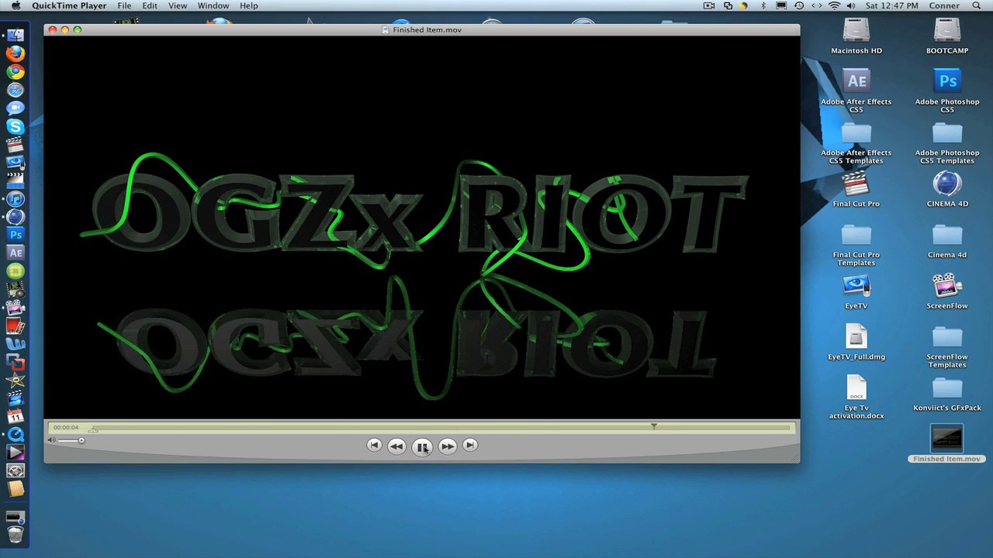
left_click(423, 447)
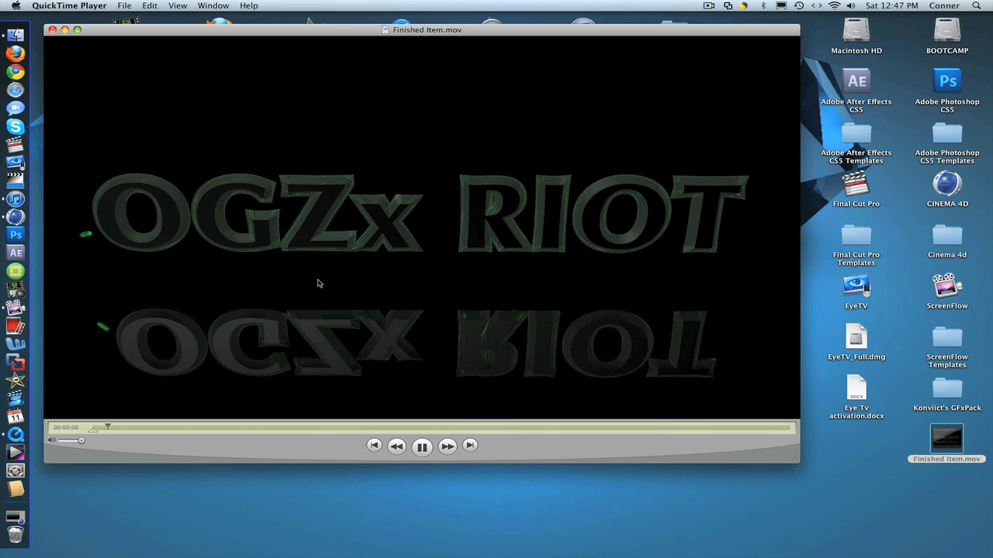
left_click(52, 30)
left_click(464, 360)
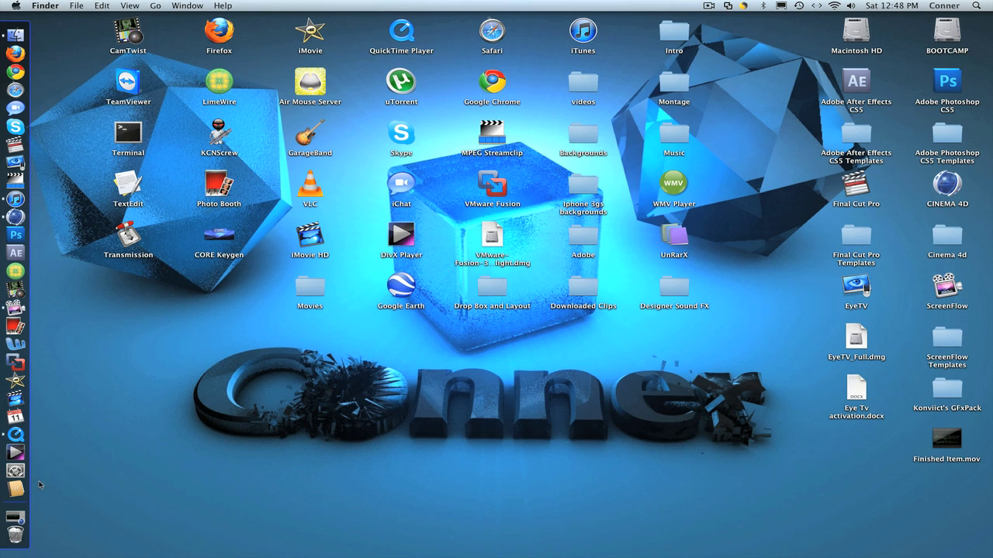
Switch back to CINEMA 4D and create a new empty project.
left_click(15, 516)
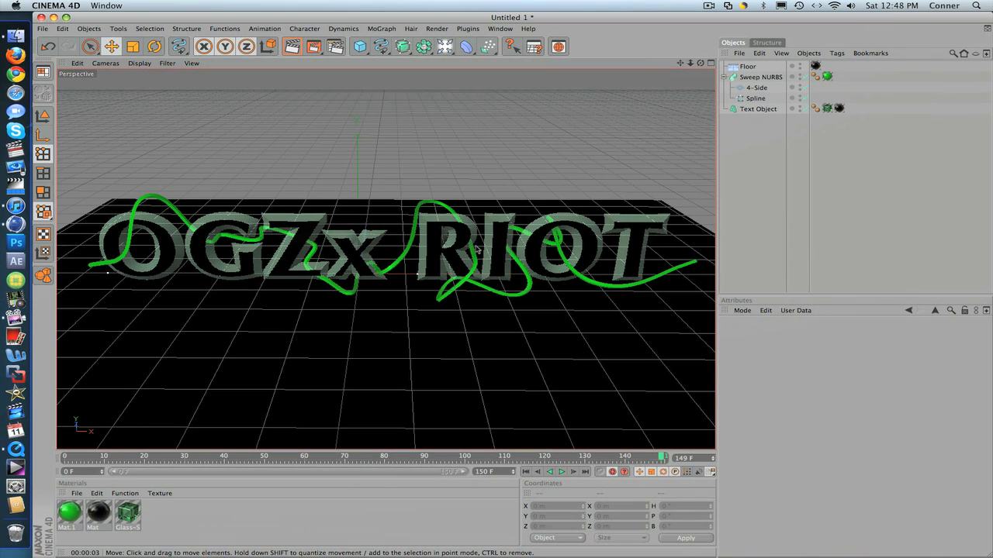
left_click(43, 28)
left_click(49, 37)
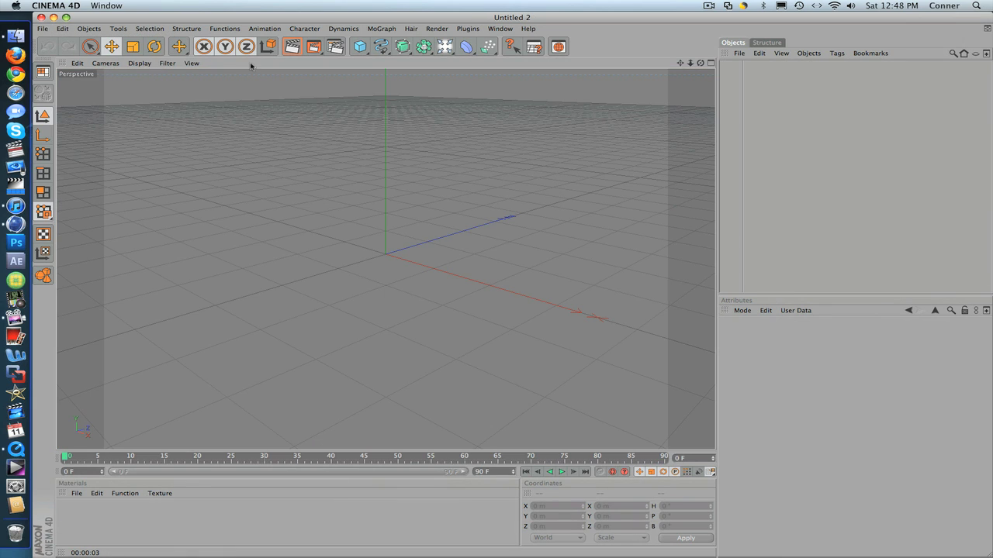
Add a MoGraph Text Object and set its text to "OGZx RIOT".
left_click(382, 28)
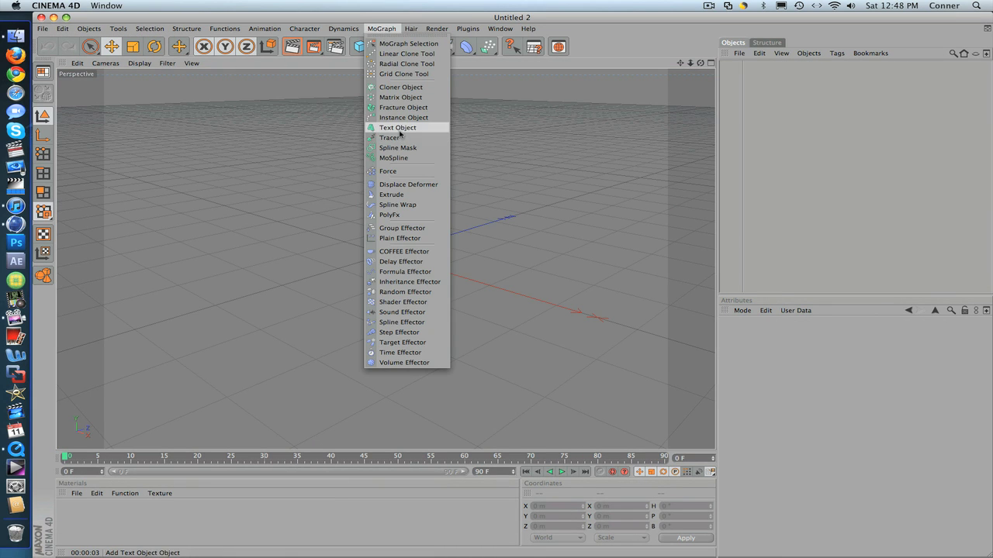
left_click(405, 130)
double_click(752, 381)
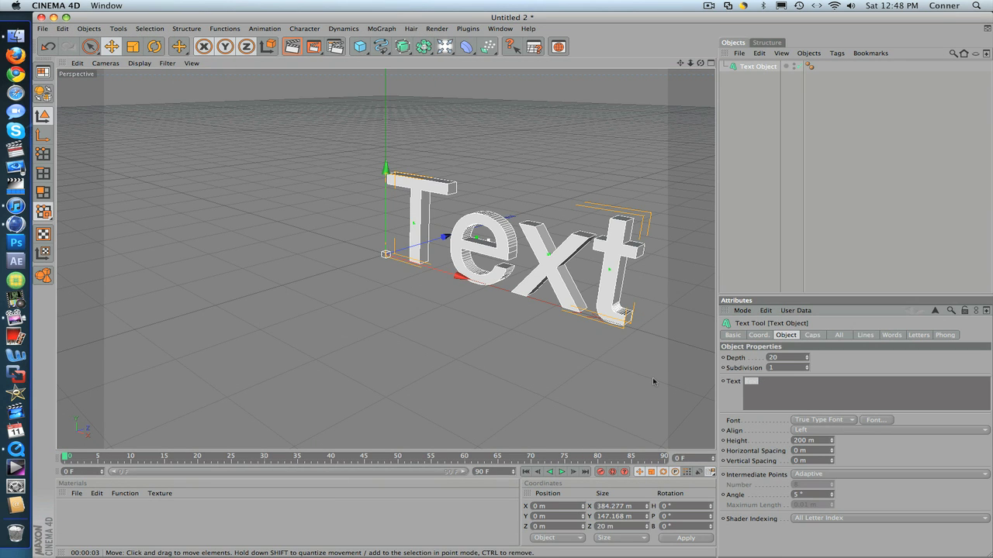
type("OGZx RIOT")
Set the Text Object's font to Optima with the Bold typeface.
left_click(876, 420)
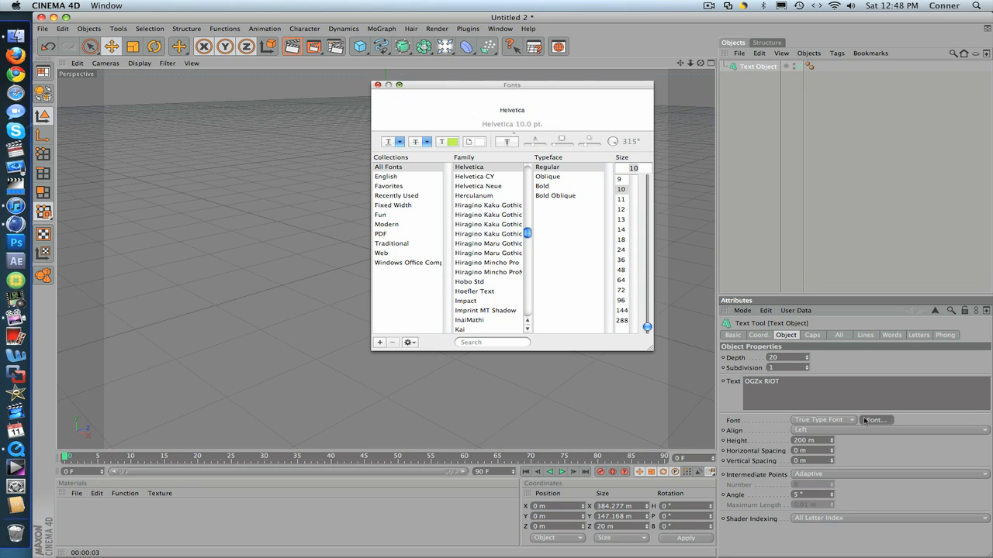
scroll(483, 309, "down", 3)
scroll(483, 309, "down", 5)
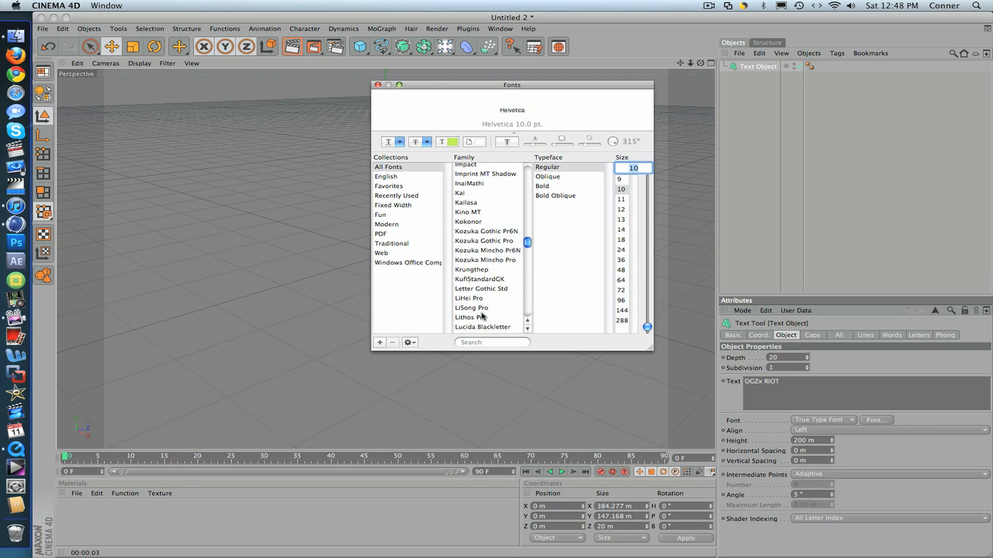
left_click(484, 342)
type("optima")
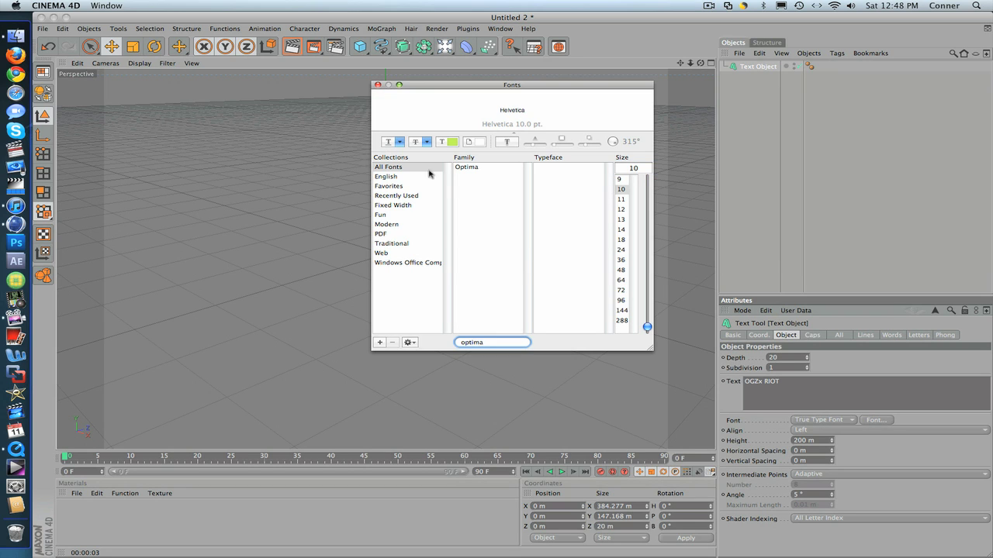
left_click(460, 170)
left_click(553, 190)
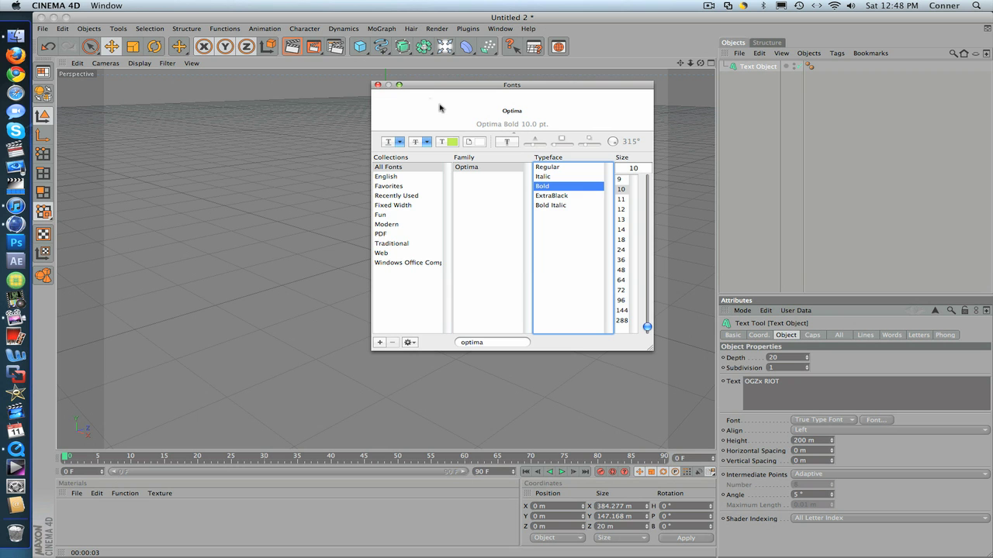
left_click(378, 86)
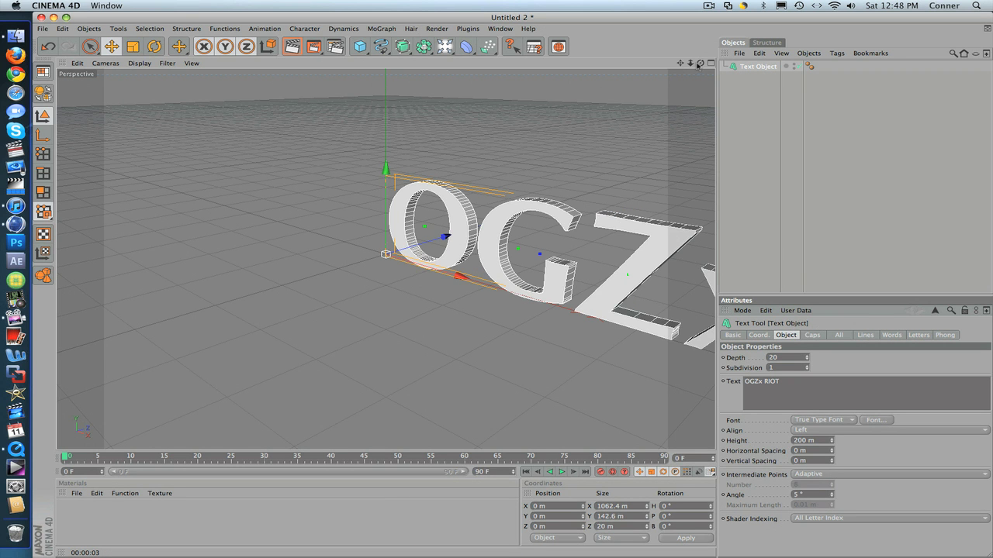
Set the text's horizontal spacing to 15 m and move it in the negative X direction until it is centred on the origin.
left_click_drag(700, 62, 652, 64)
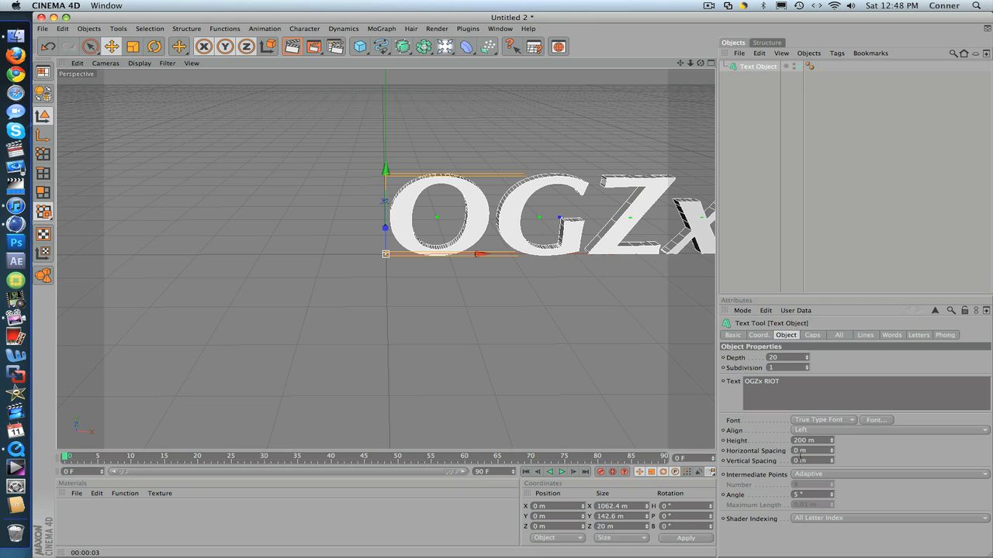
left_click(795, 450)
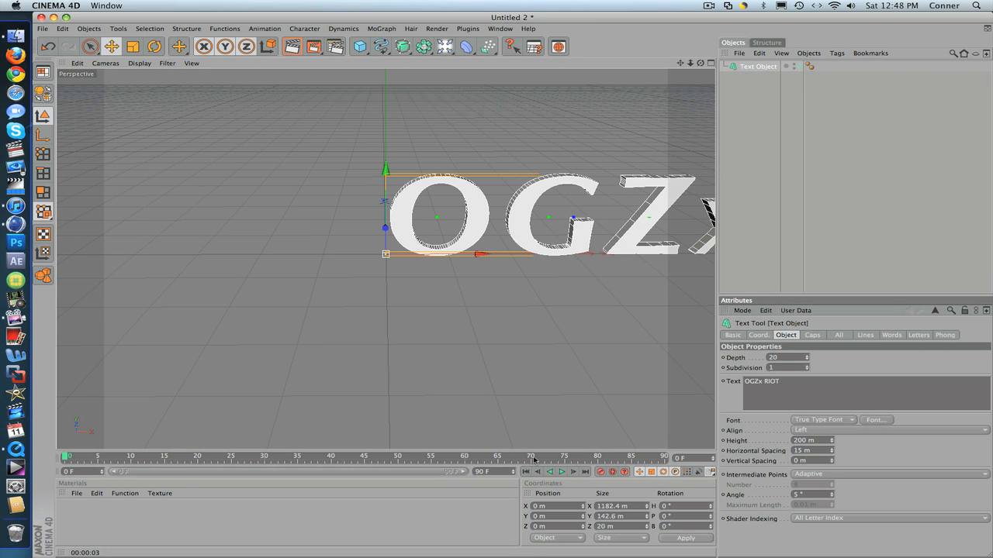
left_click_drag(454, 252, 117, 253)
scroll(510, 260, "down", 3)
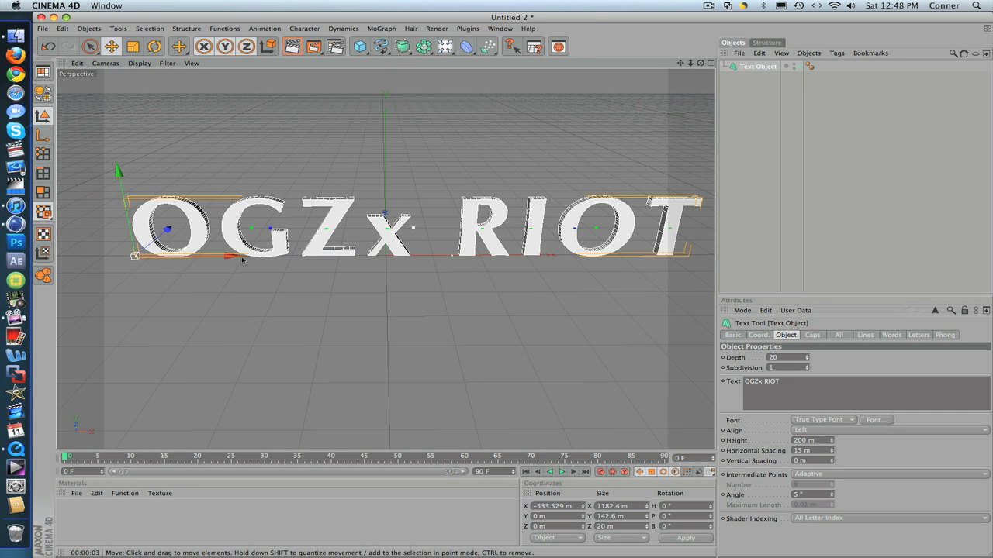
Start the Freehand spline tool and maximize the Front view with the whole text in frame.
left_click(377, 52)
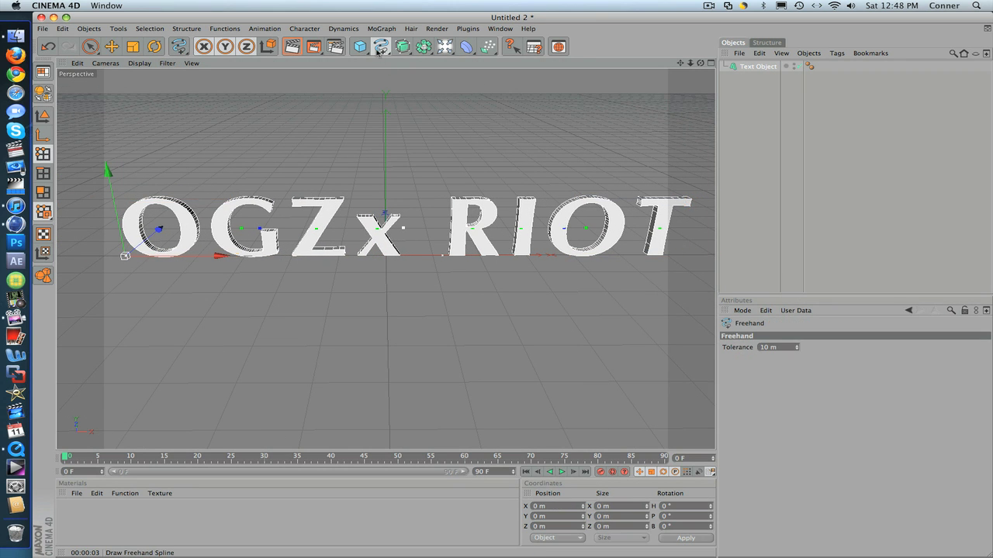
left_click(709, 63)
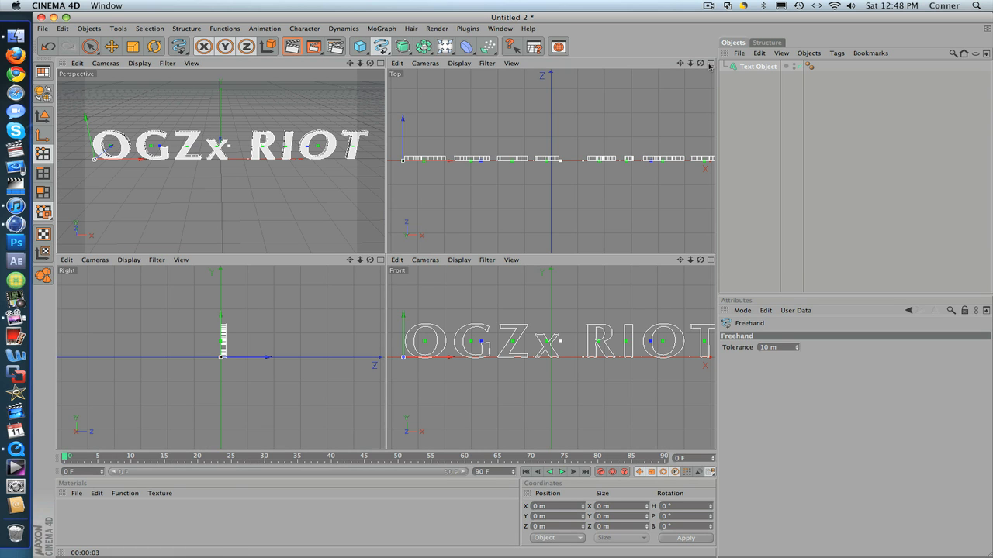
left_click(710, 261)
scroll(295, 263, "down", 2)
left_click(215, 260)
key("e")
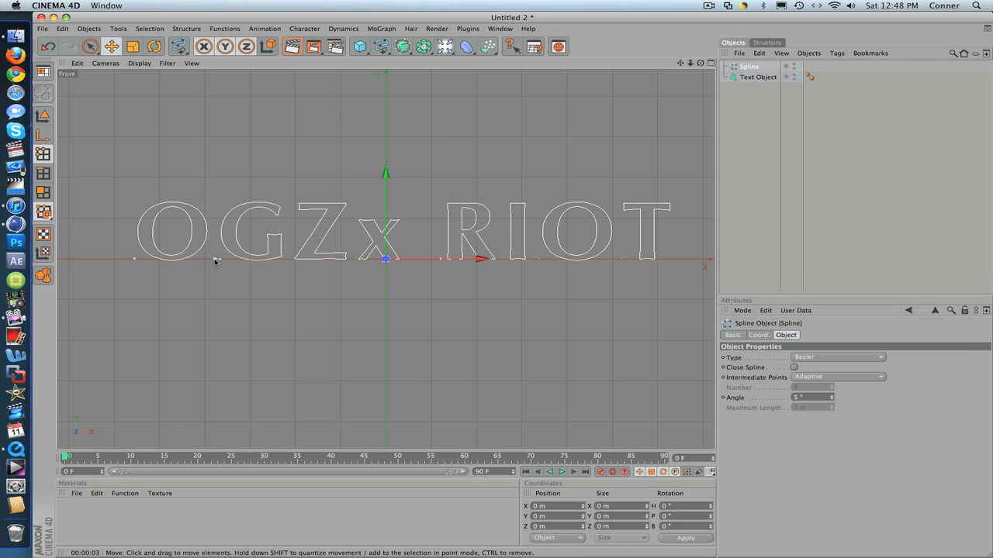
key("Delete")
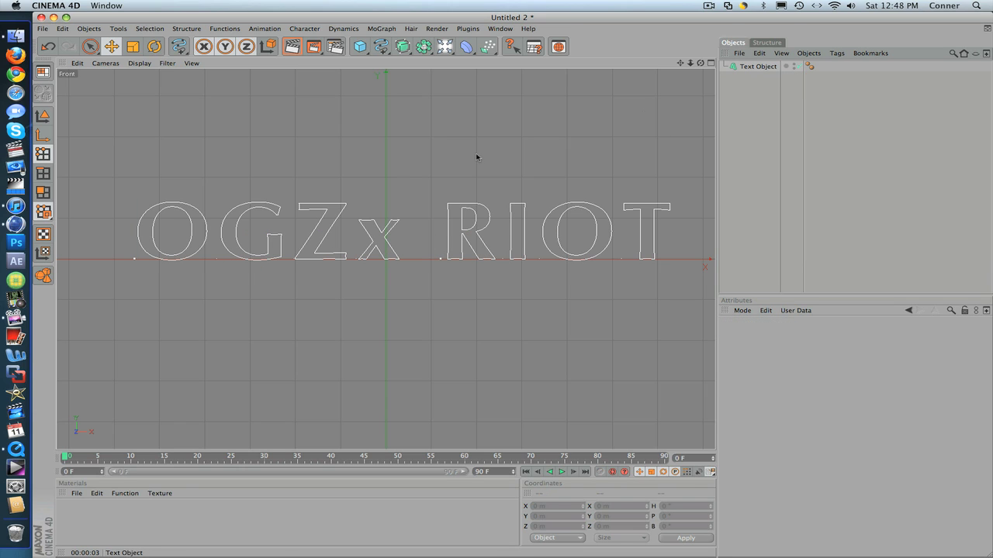
Draw a wavy freehand spline across the whole text in the Front view, and return to the maximized Perspective view.
left_click(381, 46)
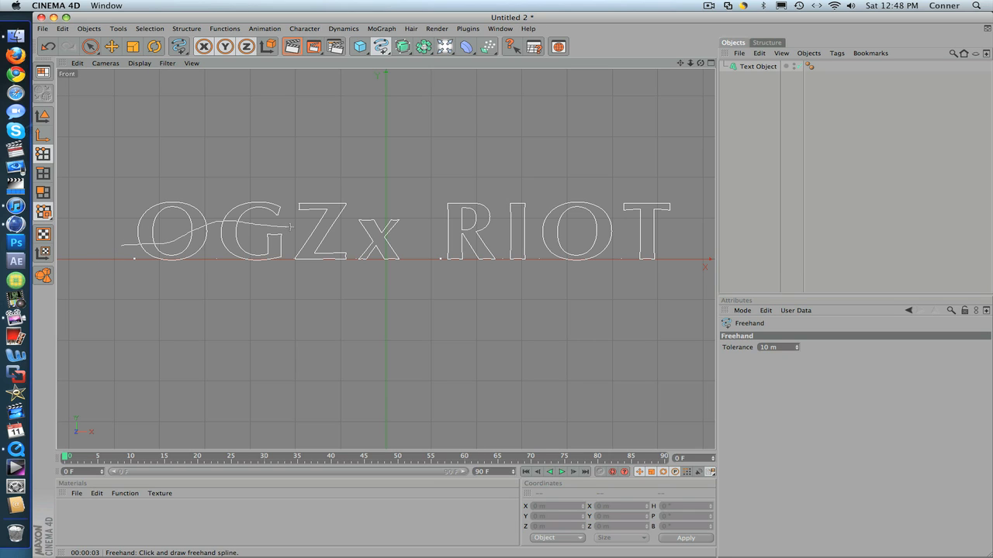
left_click_drag(293, 226, 358, 235)
left_click_drag(671, 231, 687, 248)
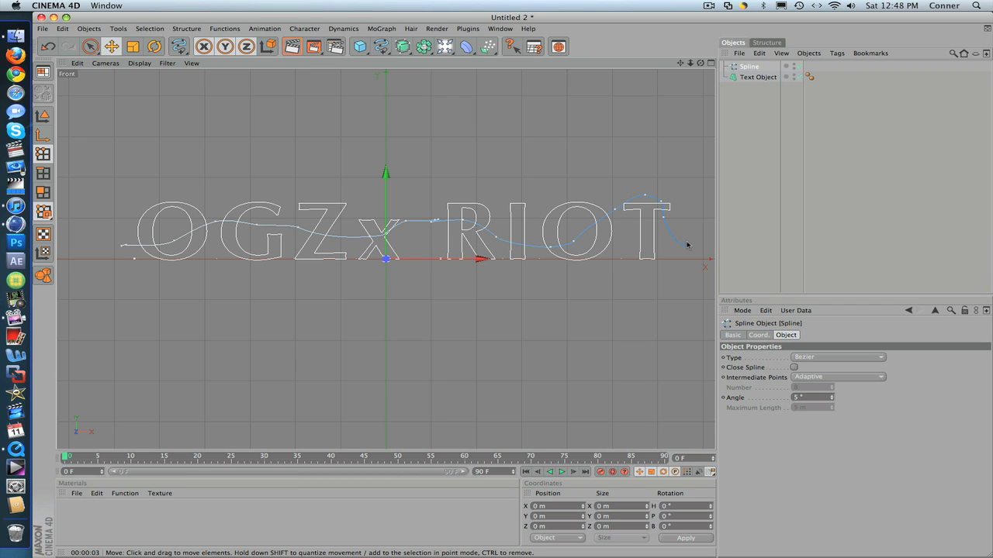
left_click(711, 63)
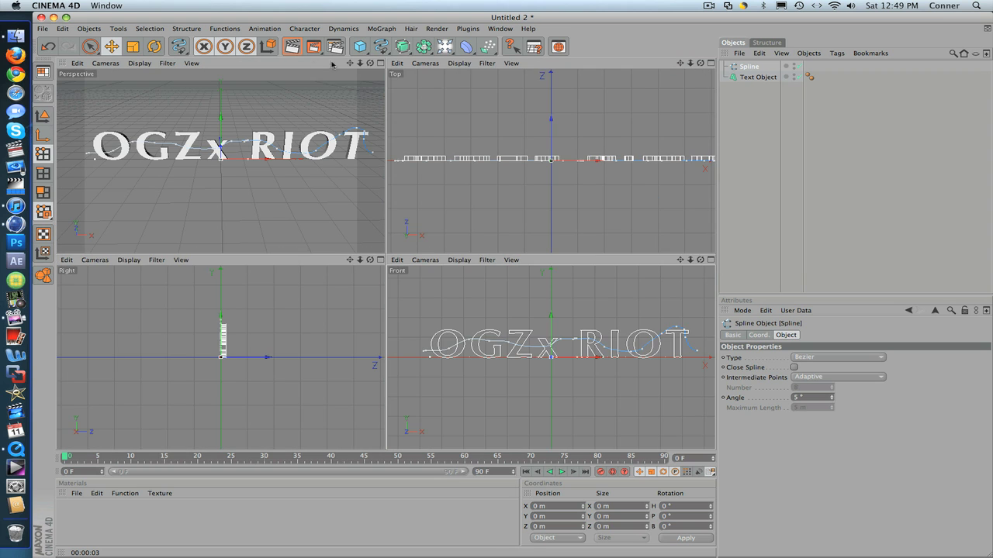
left_click(381, 64)
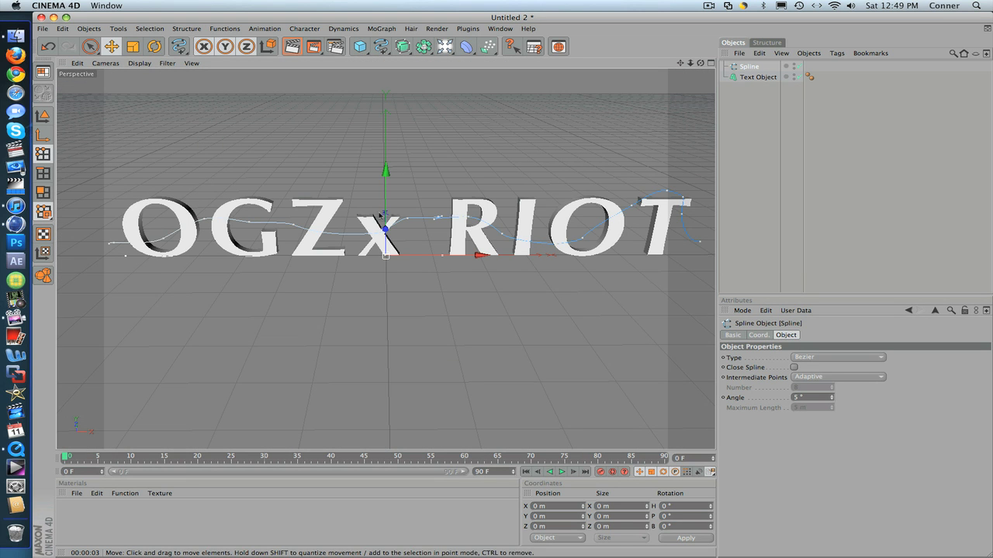
Move the spline point between the O and the G along the Z axis to about 105 m.
left_click_drag(700, 63, 748, 79)
scroll(483, 141, "up", 5)
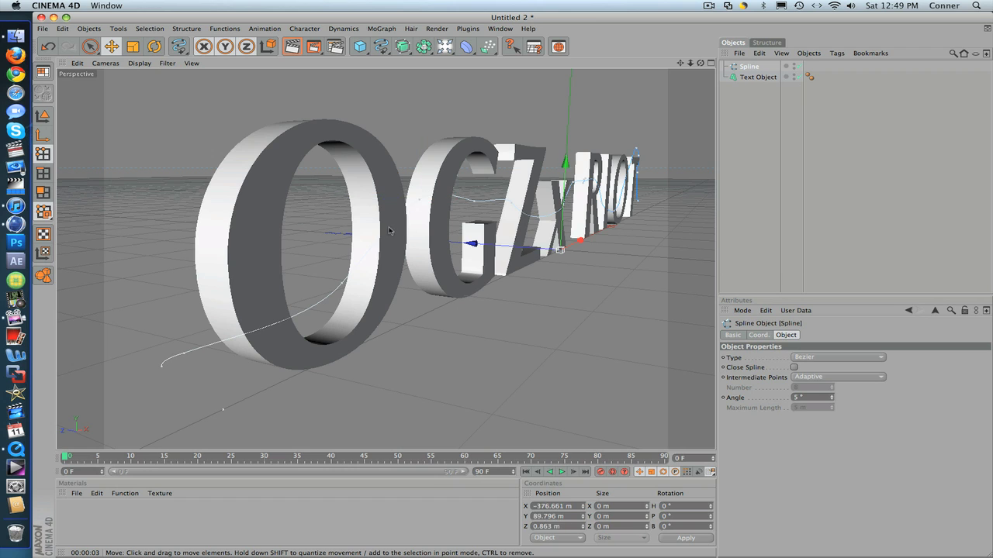
left_click(419, 202)
left_click_drag(340, 197, 231, 193)
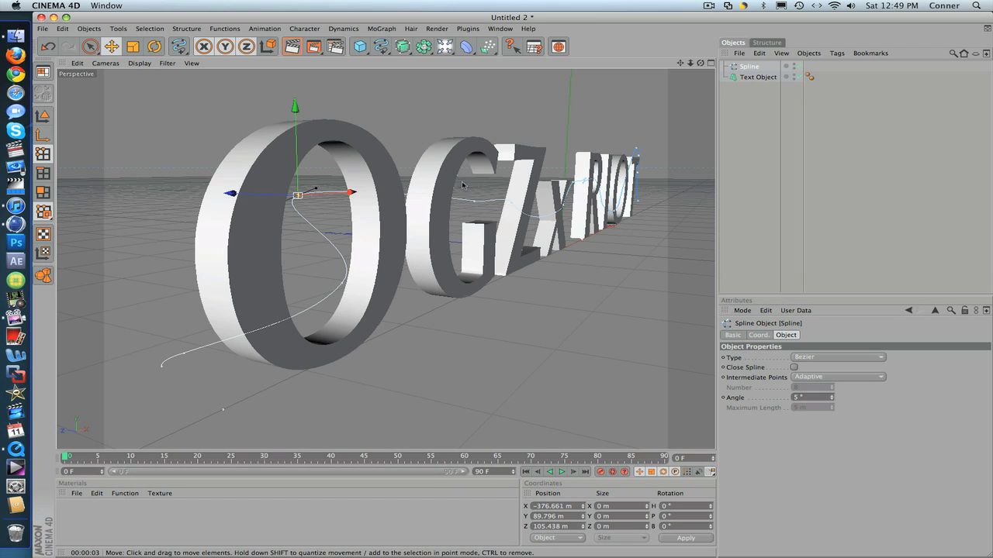
left_click_drag(701, 63, 635, 71)
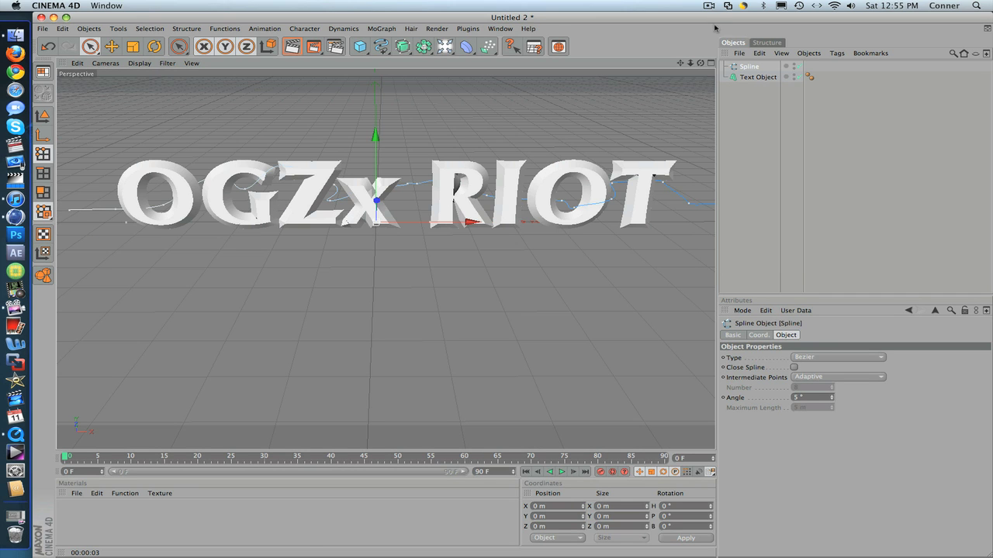
Review the Text Object's caps settings and object properties.
left_click(756, 77)
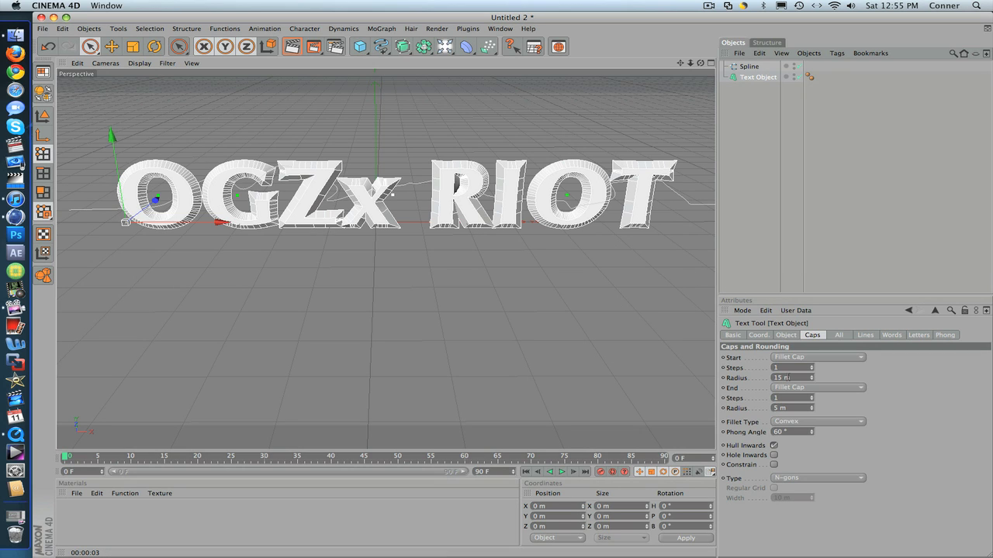
left_click(785, 335)
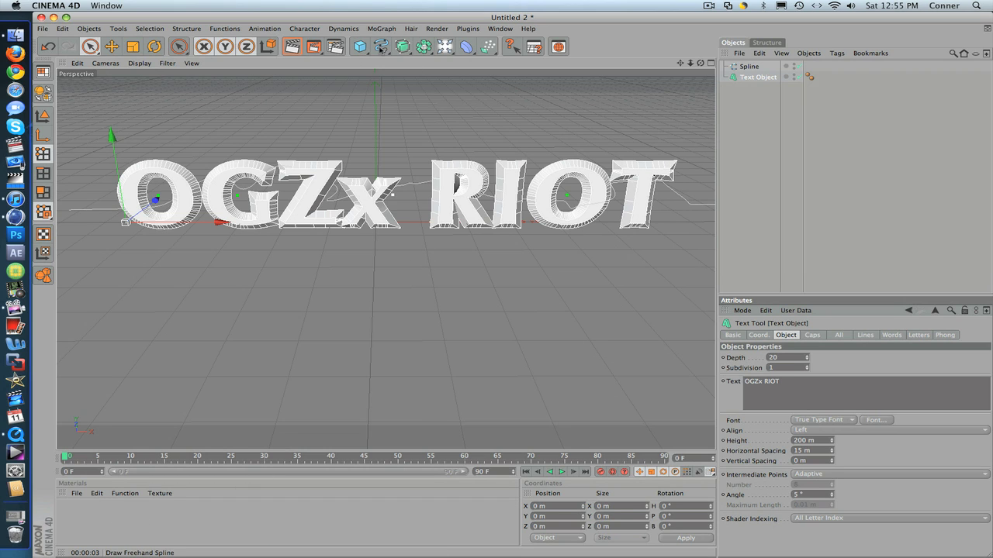
Add a Circle spline with a radius of 10 m and move it along the positive X axis into the gap between the words.
left_click_drag(381, 46, 413, 99)
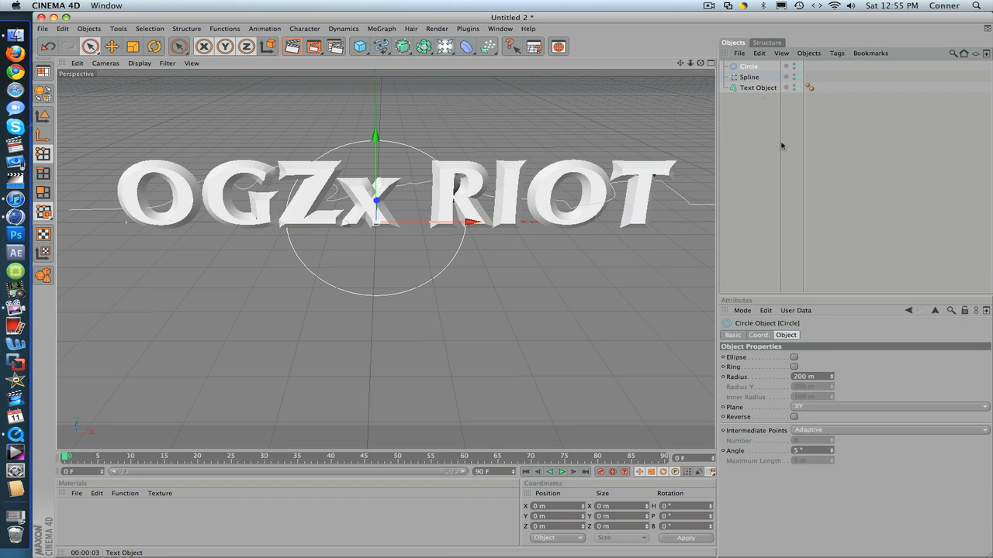
left_click(798, 376)
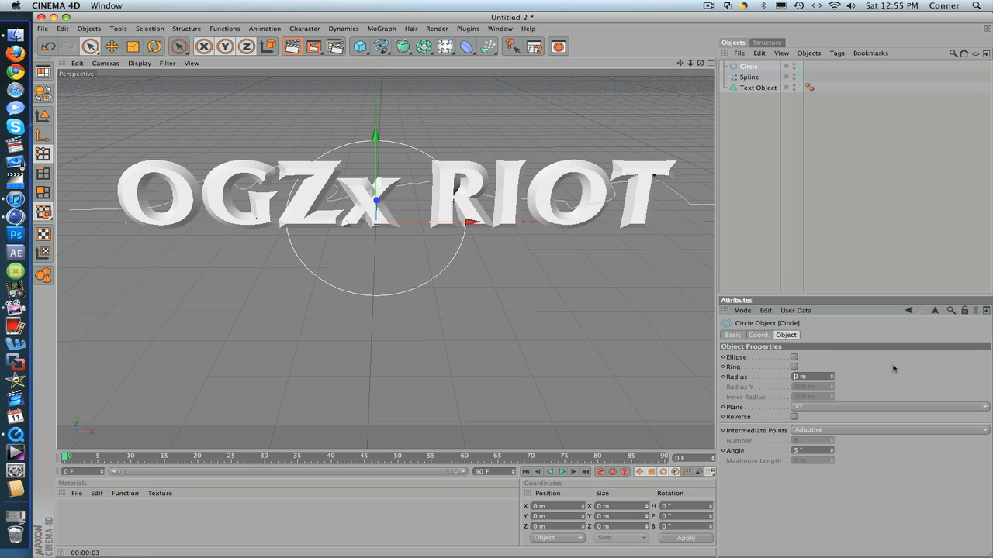
type("10")
key("Return")
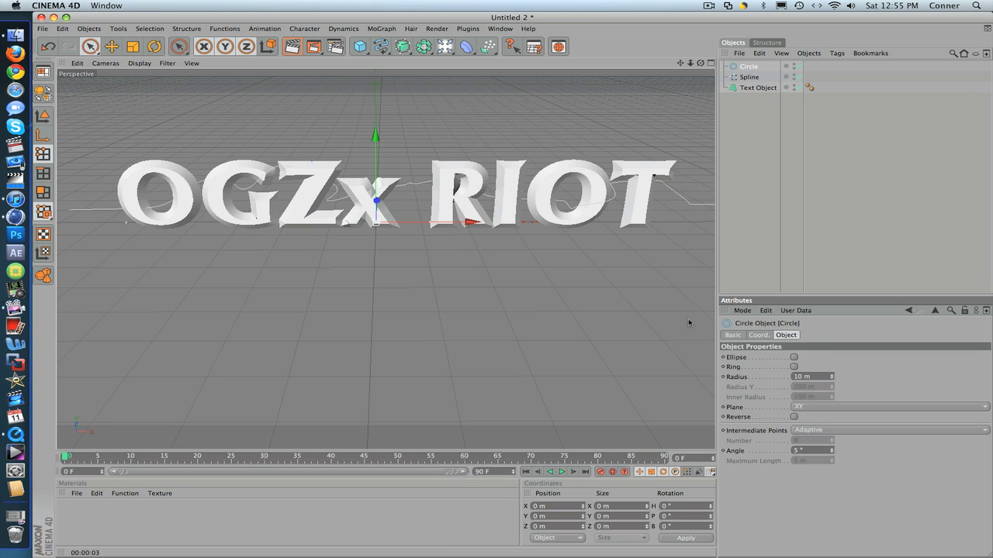
left_click_drag(439, 224, 477, 224)
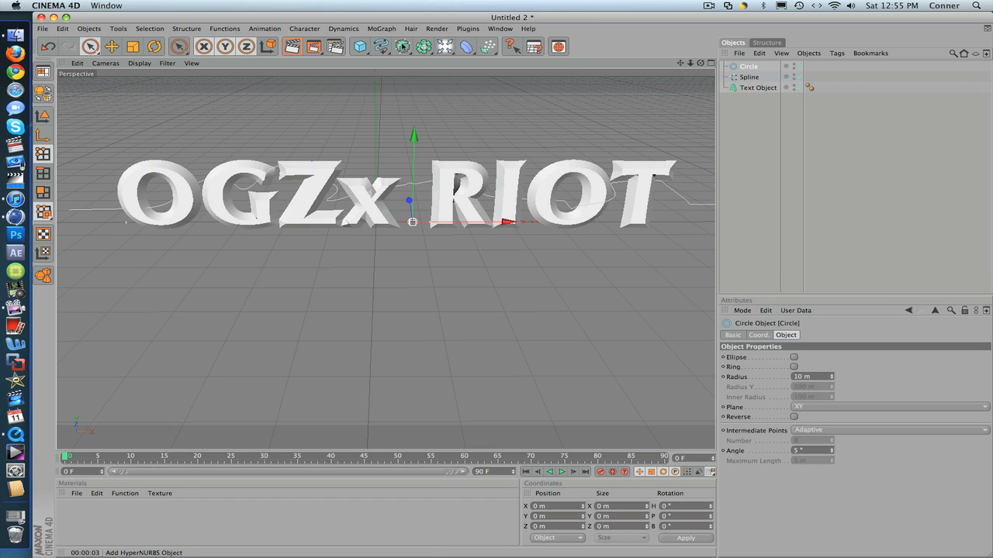
Add a Sweep NURBS and nest the Circle and Spline inside it to form a tube along the path.
left_click_drag(403, 45, 417, 93)
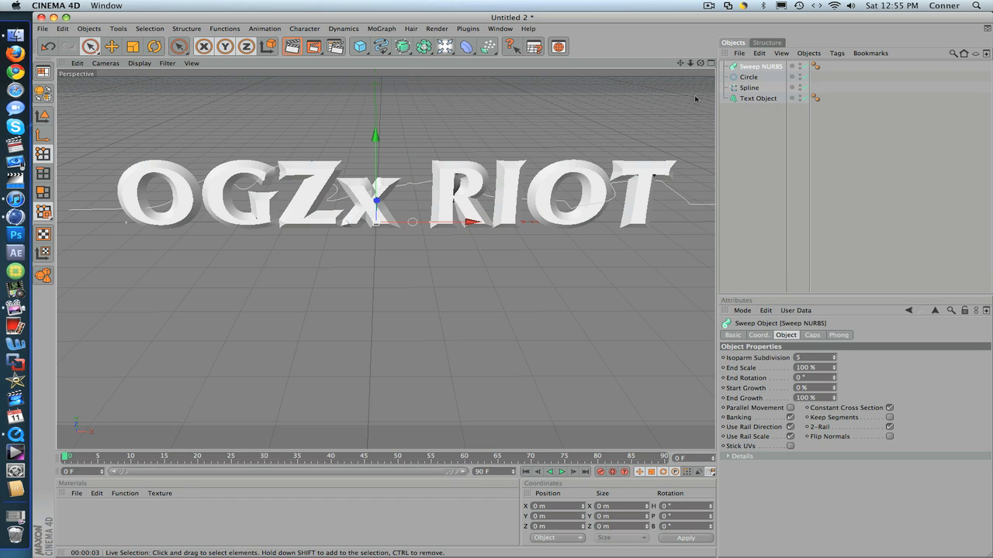
left_click_drag(832, 88, 749, 69)
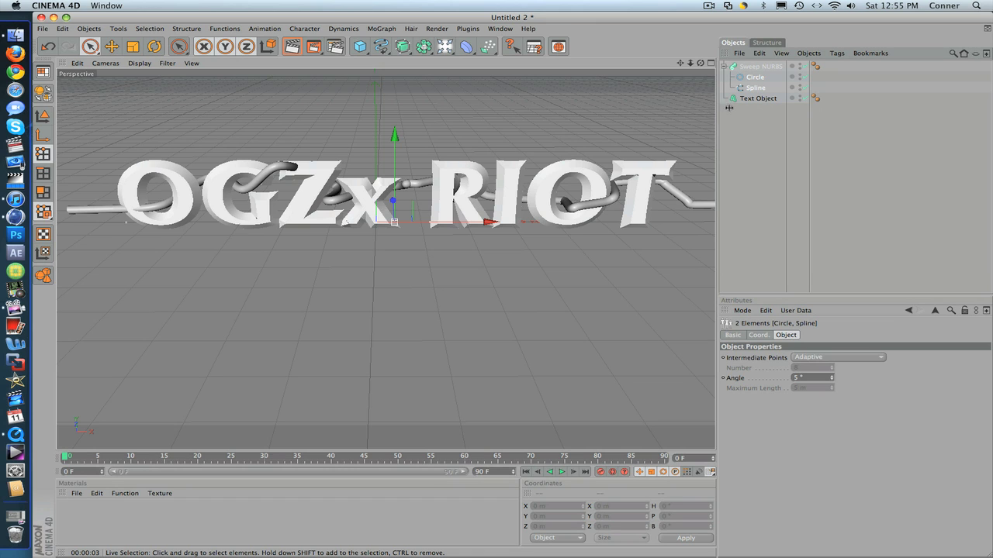
With the sweep temporarily disabled, move the spline point in the gap between the words along Z to about 393 m.
left_click(757, 88)
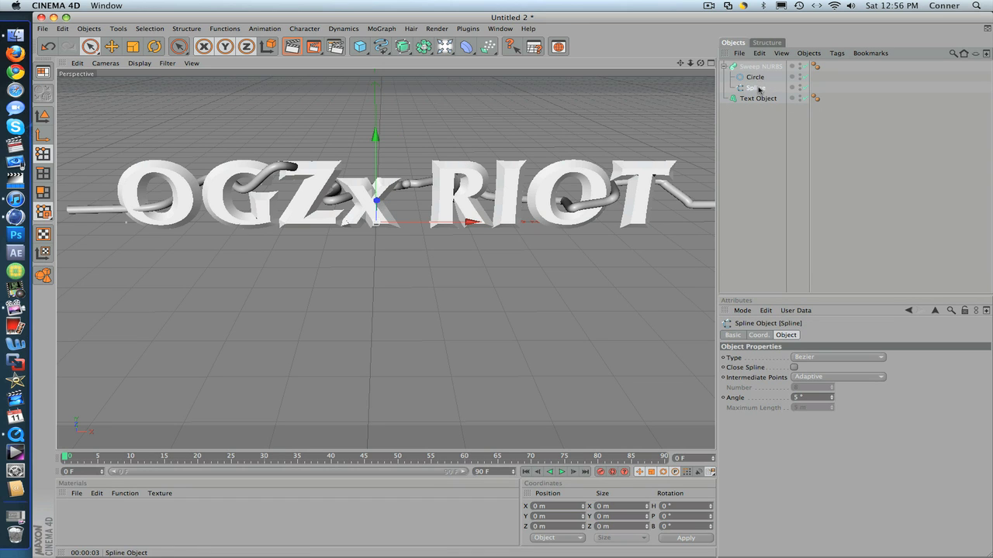
left_click(803, 66)
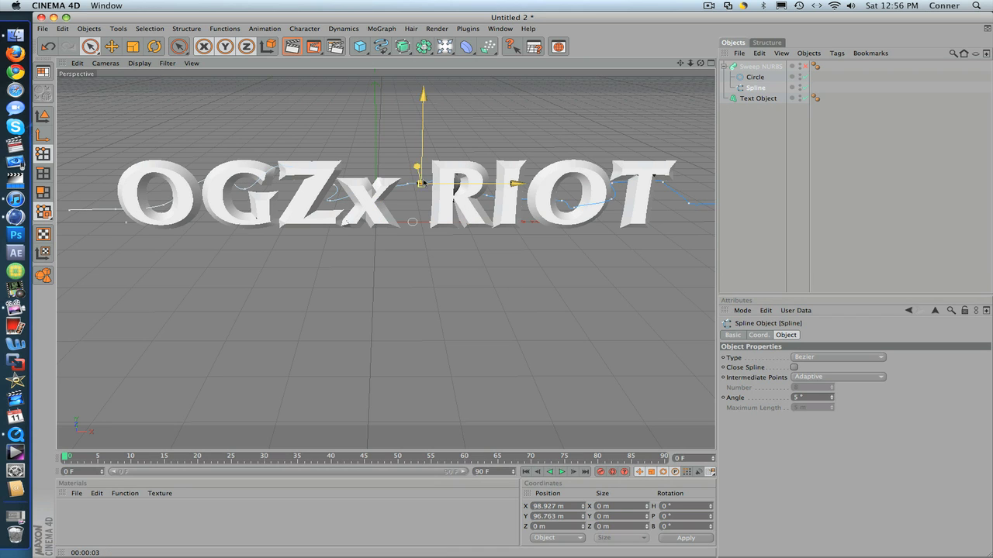
left_click_drag(415, 184, 411, 141)
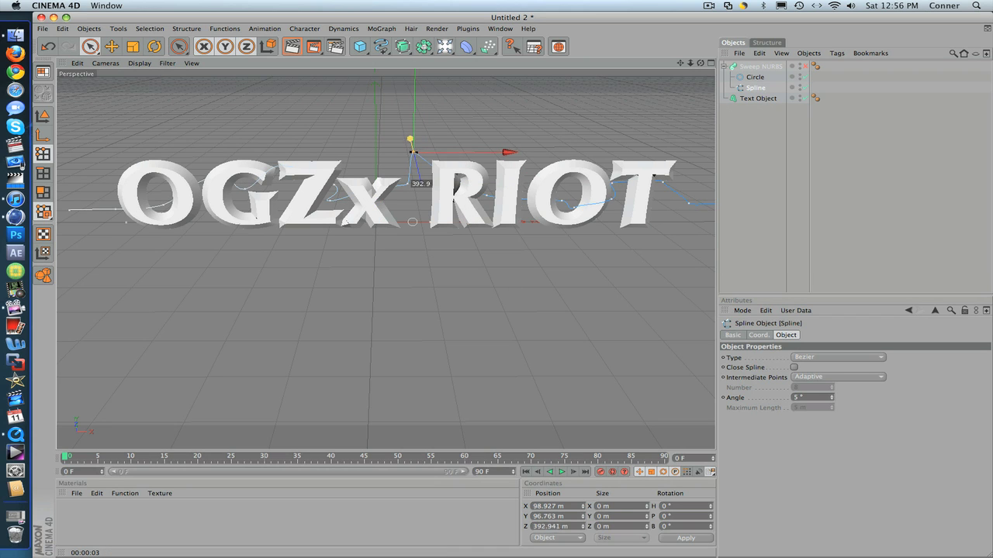
left_click(410, 184)
left_click(408, 185)
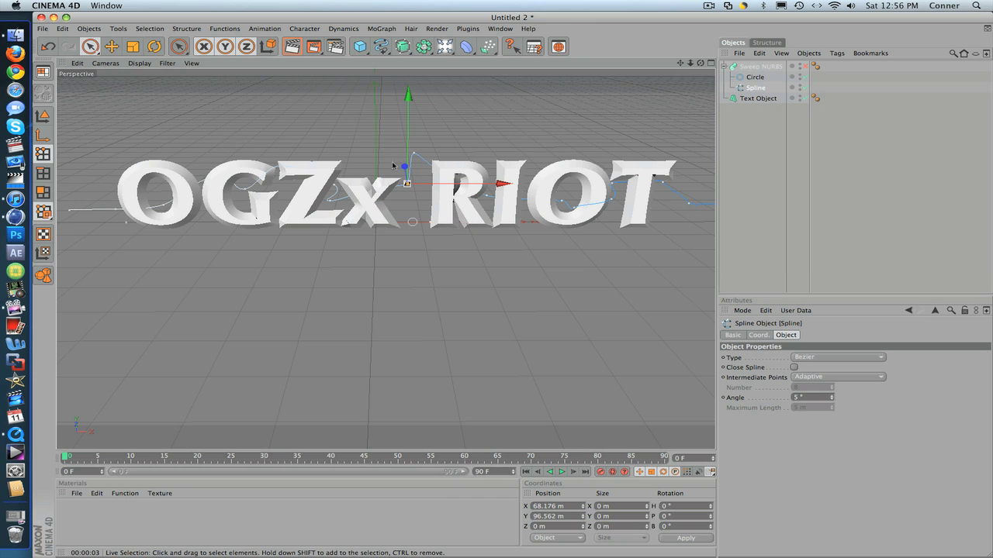
left_click(805, 67)
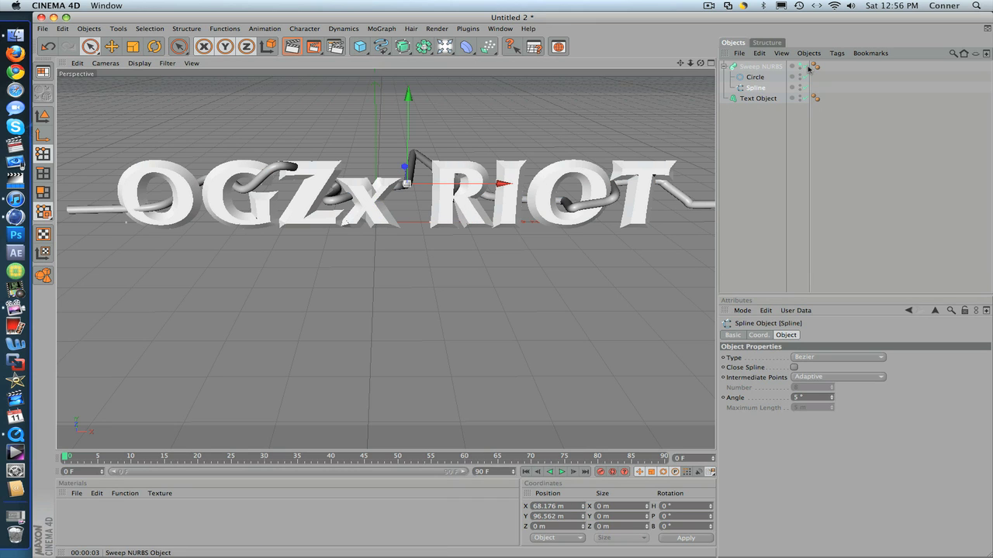
Disable the sweep and move two spline points around the Z and x, one to about Z 271 m, the other to about X -62 m and farther back.
left_click(805, 67)
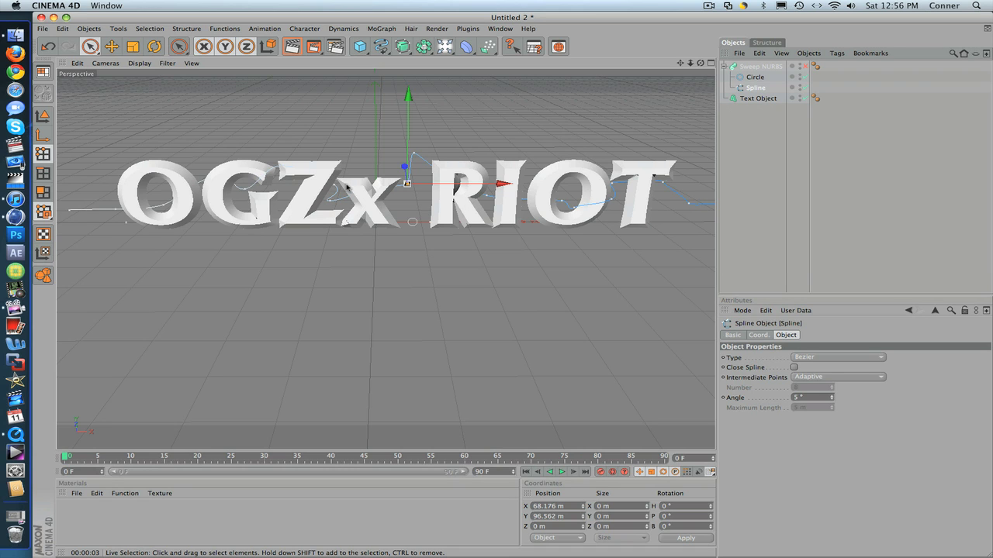
left_click(332, 188)
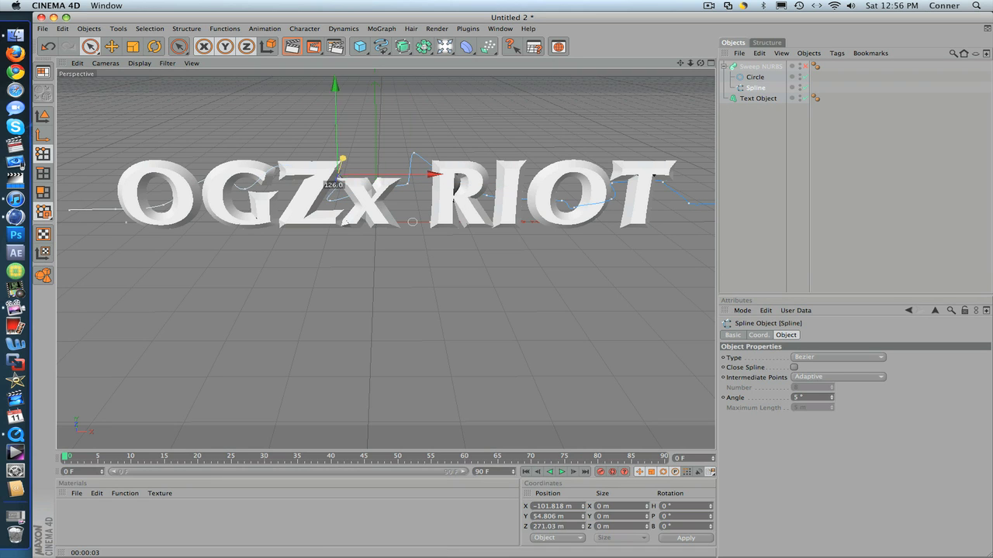
left_click(327, 201)
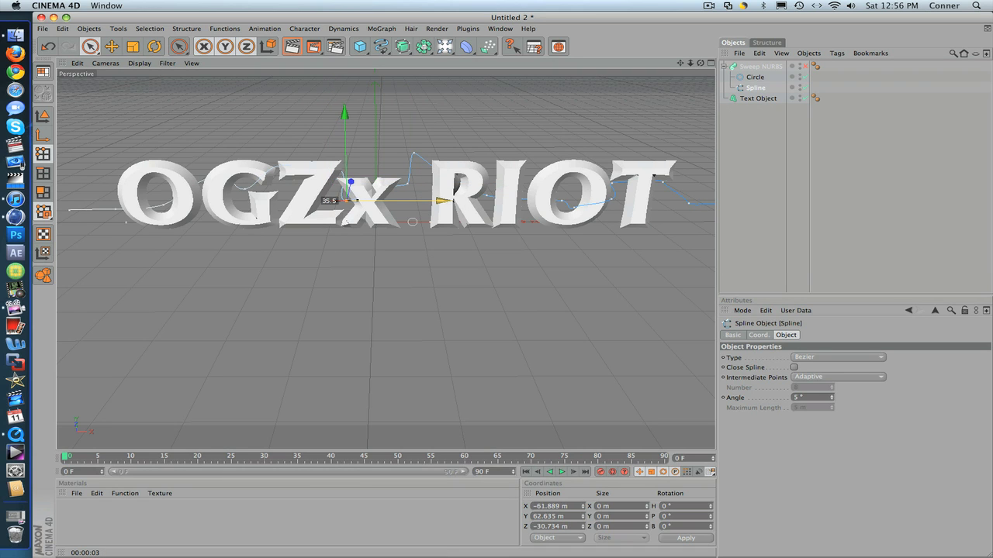
left_click_drag(324, 196, 363, 177)
key("super+Tab")
key("Escape")
Move the spline point in front of the G to about X -225 m and Z -227 m, and re-enable the sweep.
left_click(245, 191)
left_click_drag(260, 175, 239, 196)
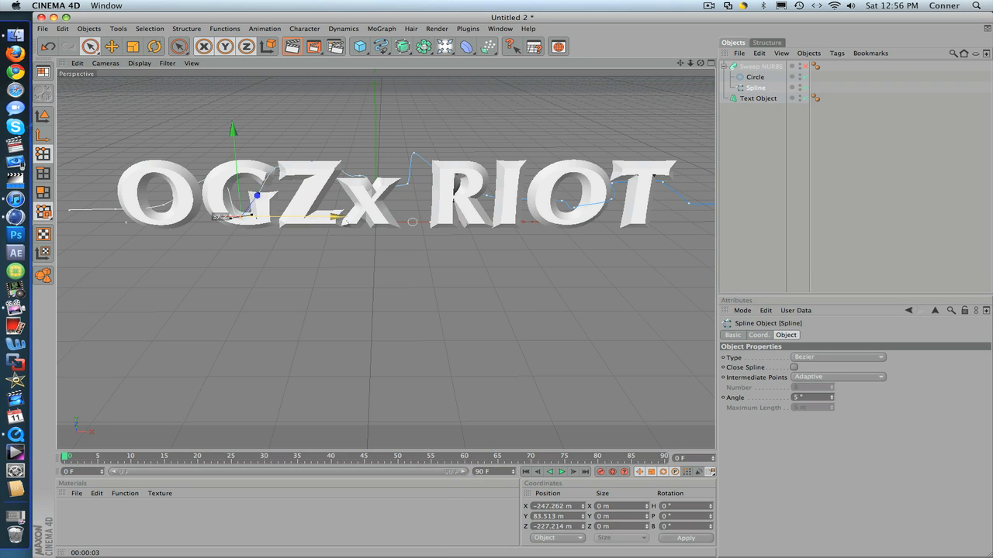
mouse_move(346, 217)
left_mouse_down()
mouse_move(363, 217)
mouse_move(348, 218)
left_mouse_up()
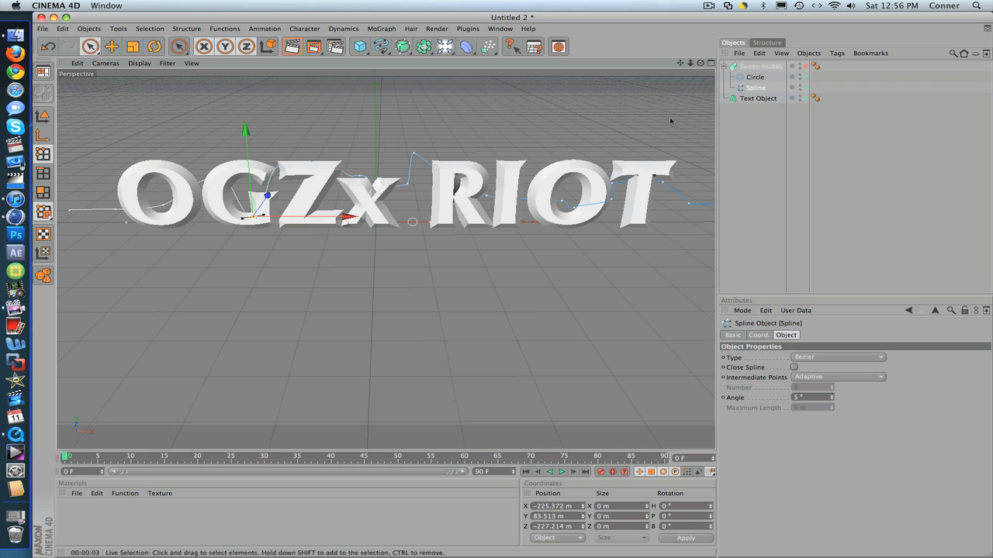
left_click(805, 67)
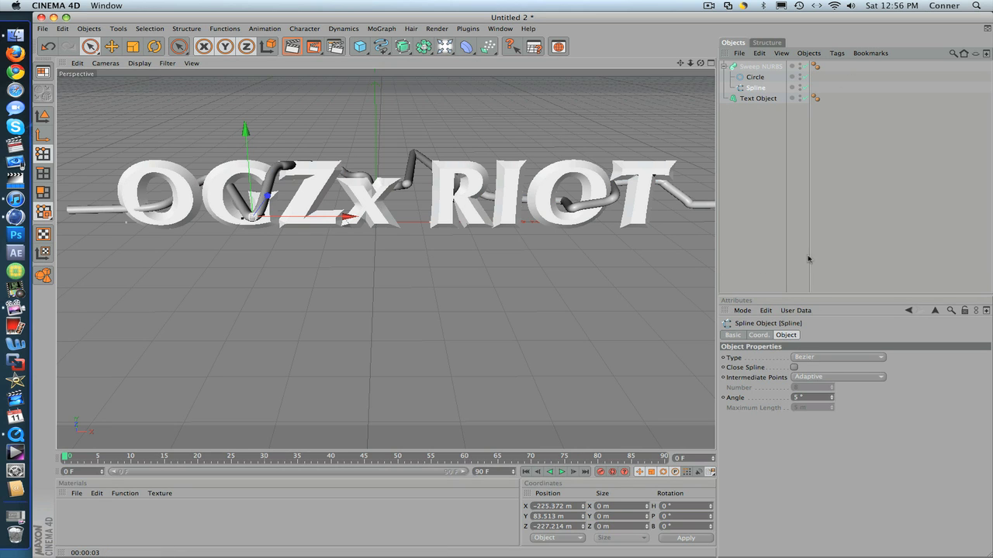
Set the Sweep NURBS's Isoparm Subdivision to 2, and try an End Scale of 30% before restoring it to 100%.
left_click(757, 67)
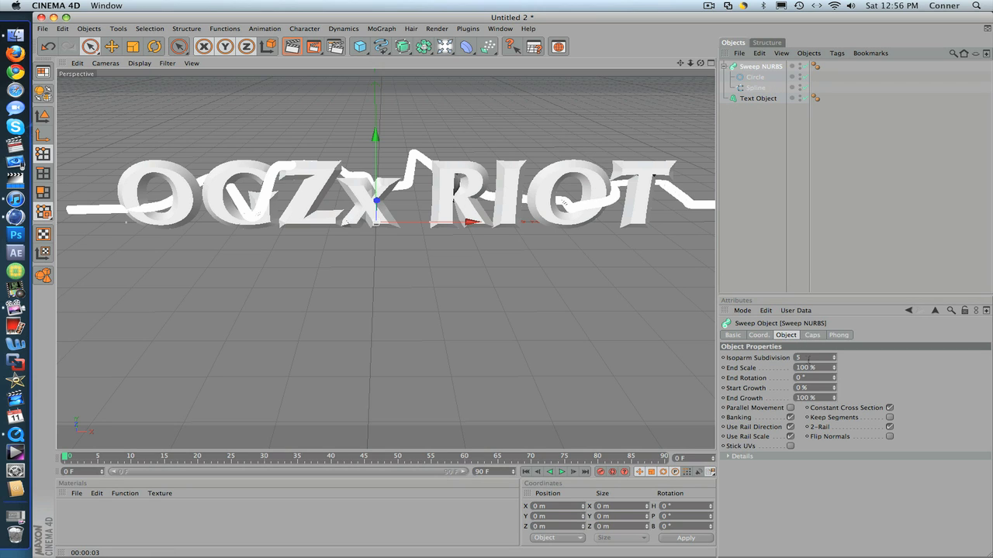
left_click(808, 358)
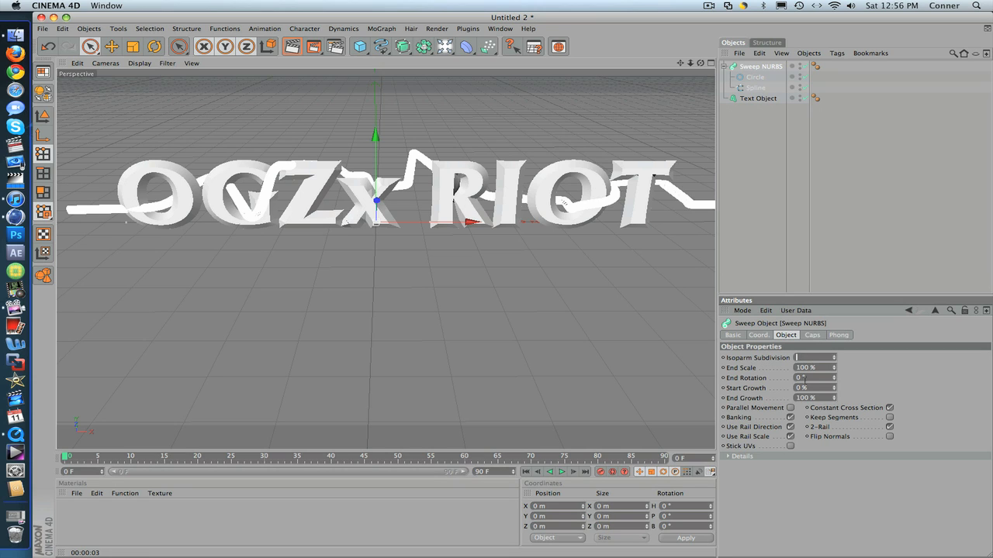
type("2")
left_click(808, 369)
key("Return")
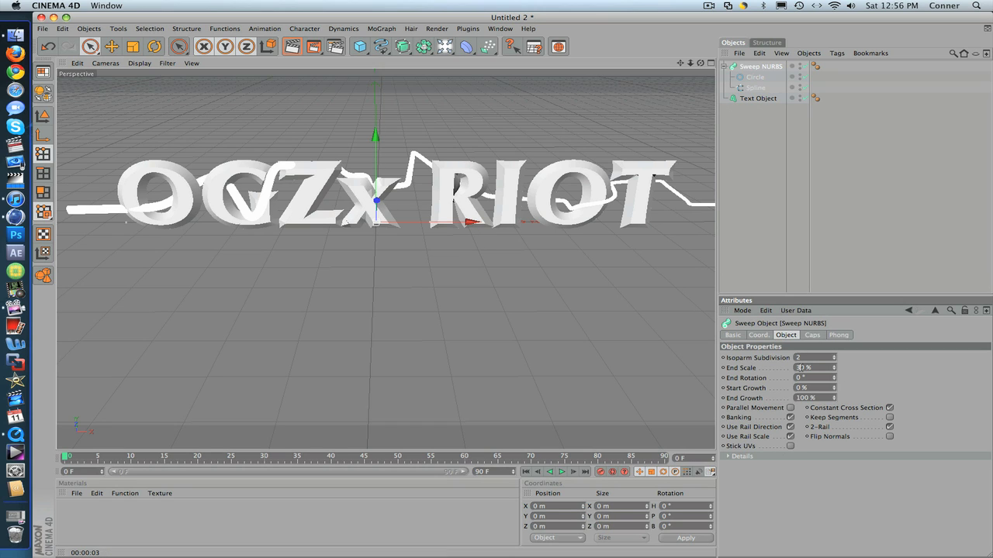
left_click(884, 377)
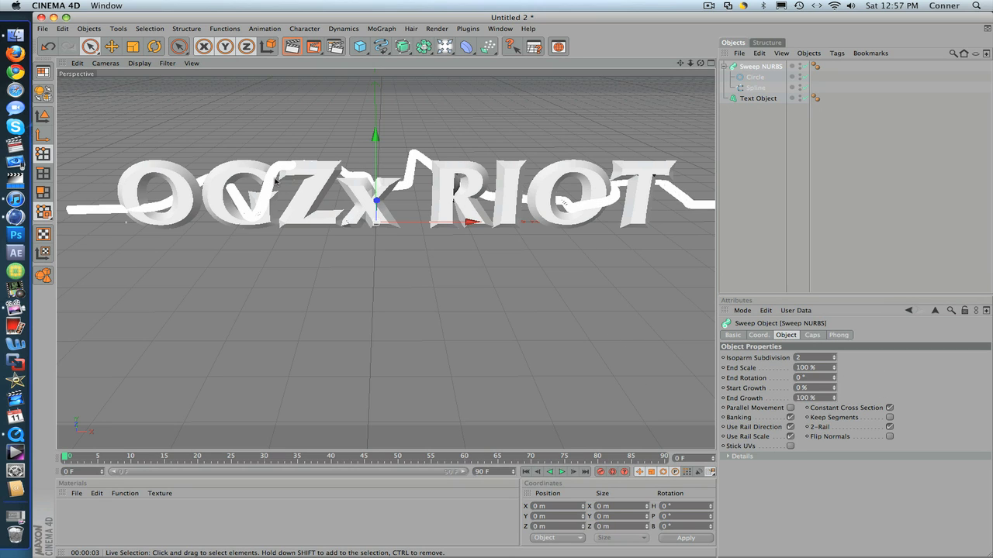
With the sweep temporarily disabled, pull the spline point at the first O forward to about X -531 m and Z -126 m.
left_click(759, 53)
left_click(755, 78)
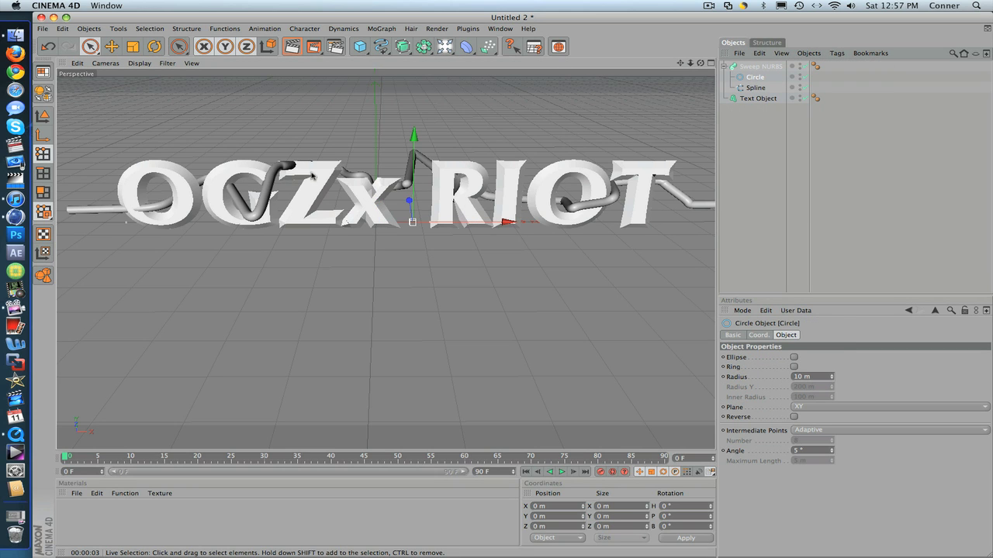
left_click(754, 88)
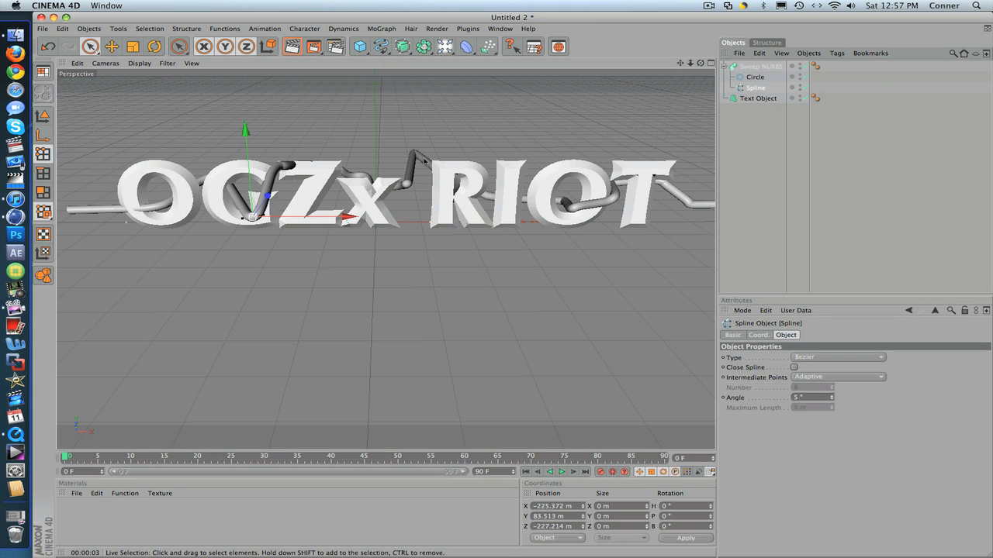
left_click(805, 66)
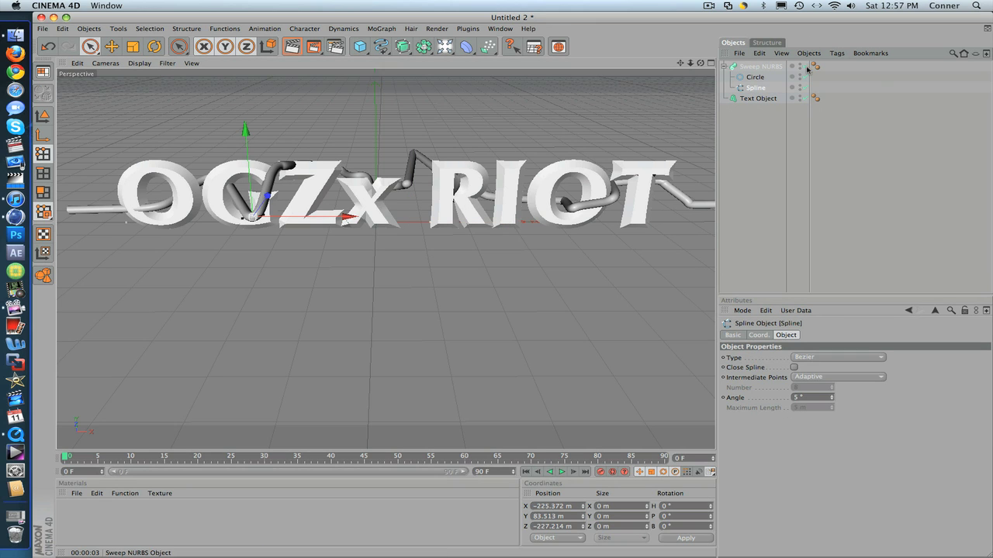
left_click(117, 211)
left_click_drag(145, 191, 112, 224)
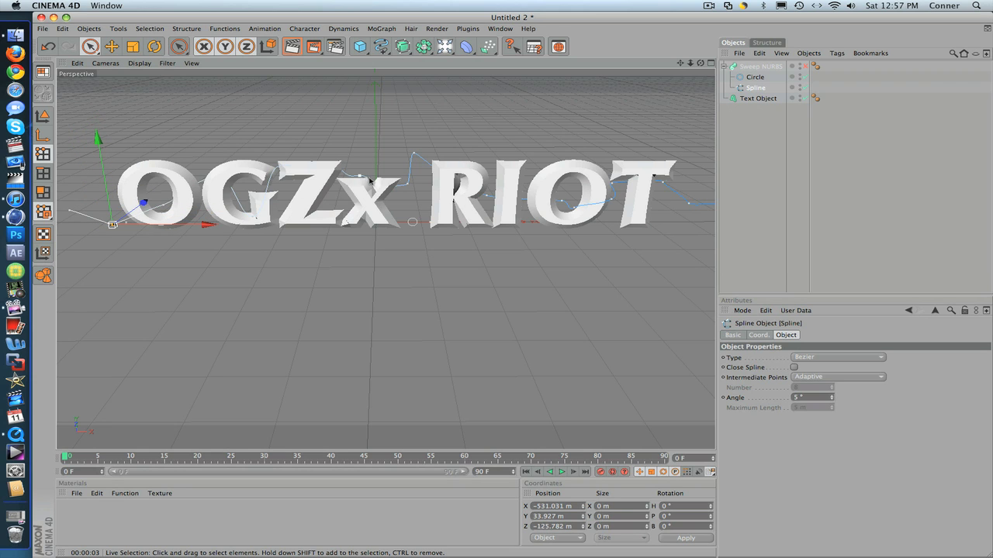
left_click(805, 67)
Reshape the tube in the gap between the words, moving its rear spline point to about X 145 m and Z 383 m.
left_click(408, 185)
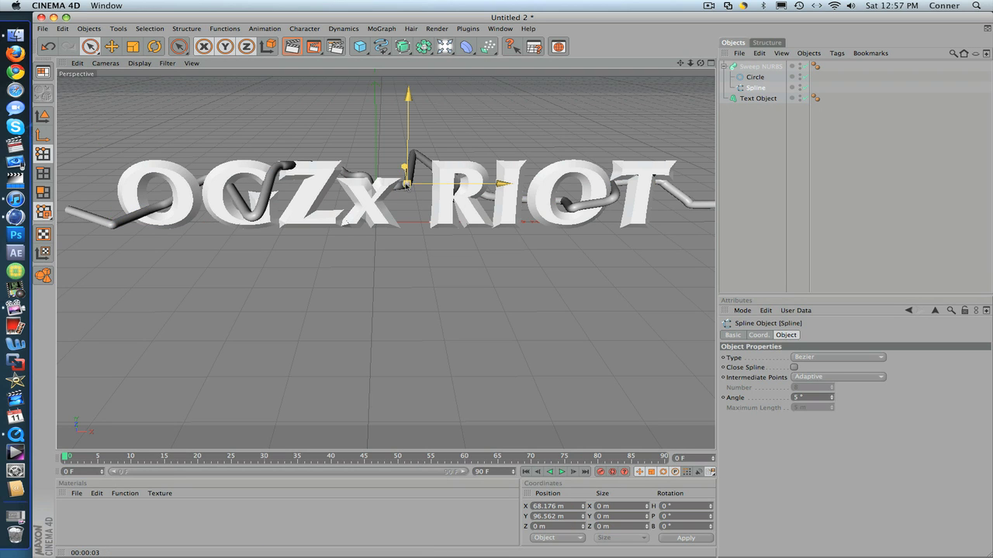
left_click_drag(406, 169, 437, 157)
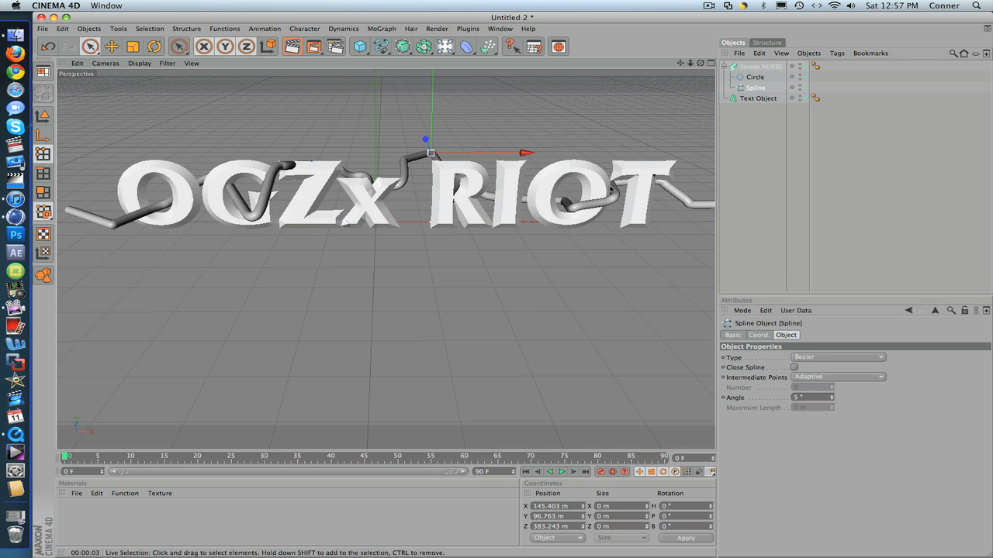
left_click(620, 183)
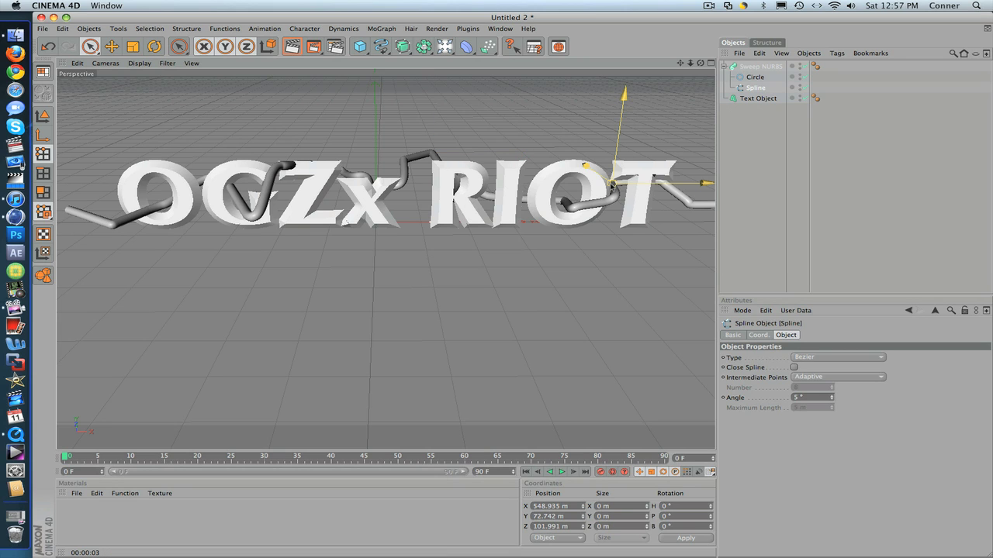
left_click(667, 197)
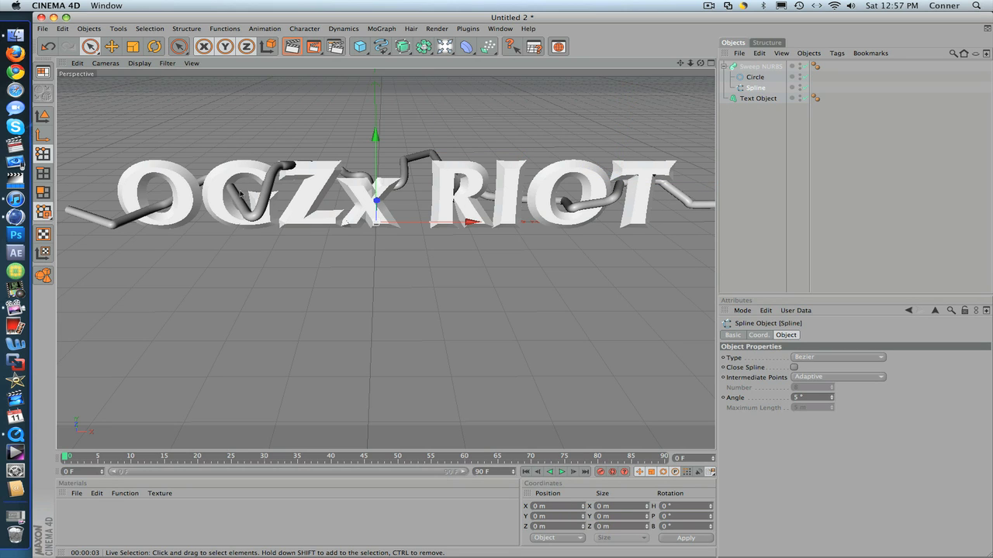
Move the spline point between the first O and the G along Z to about 123 m, and deselect it.
left_click(231, 166)
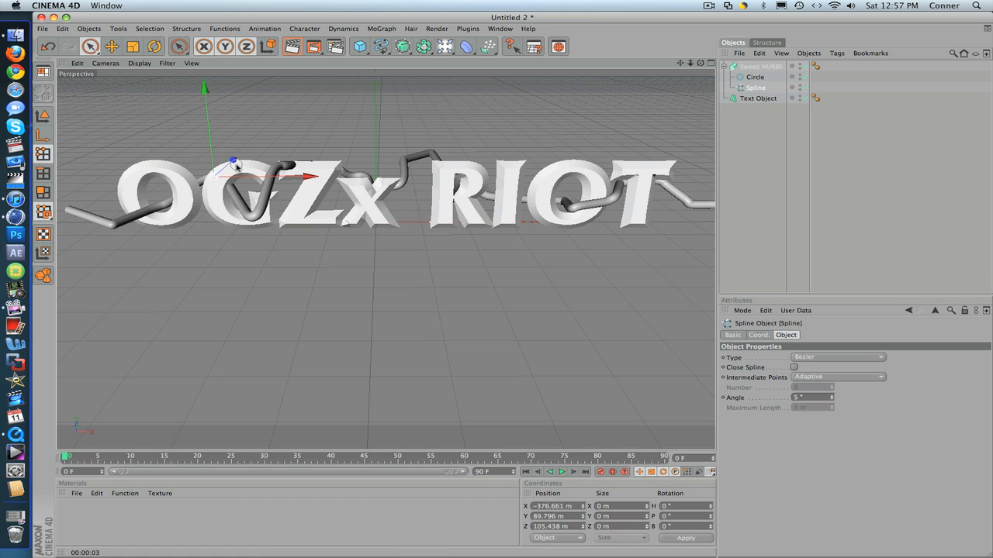
left_click(232, 166)
left_click(224, 167)
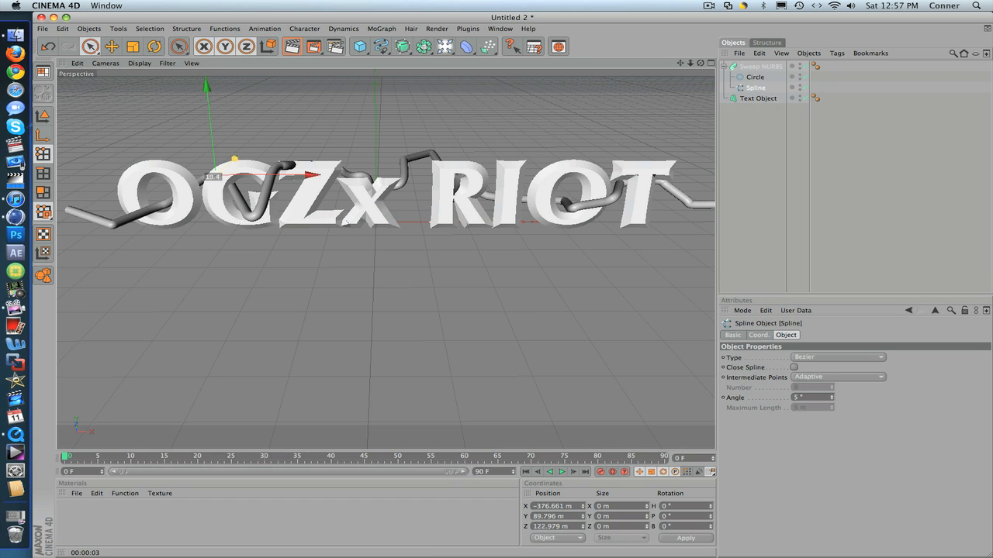
left_click(154, 211)
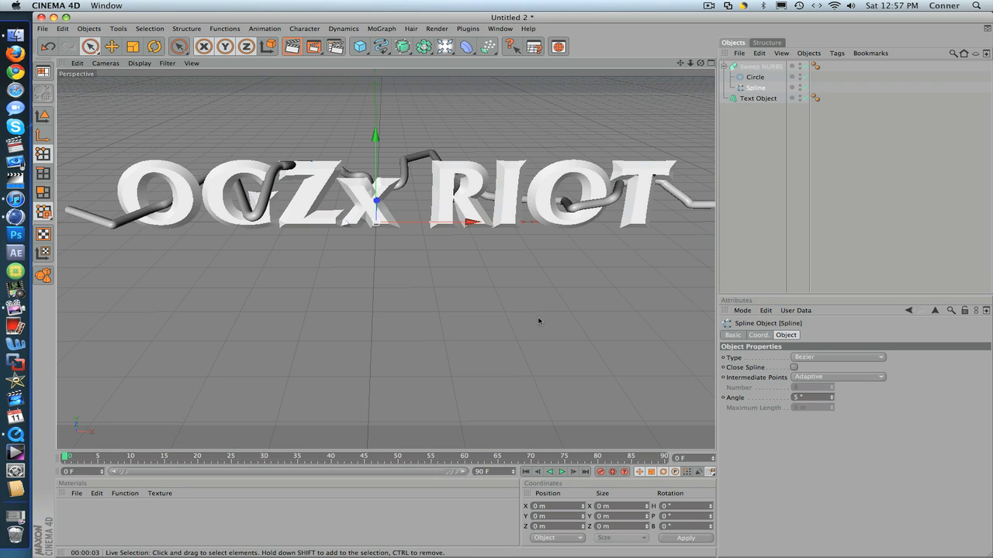
Enable autokeying and set the Sweep NURBS's End Growth to 0% at frame 0.
left_click(613, 471)
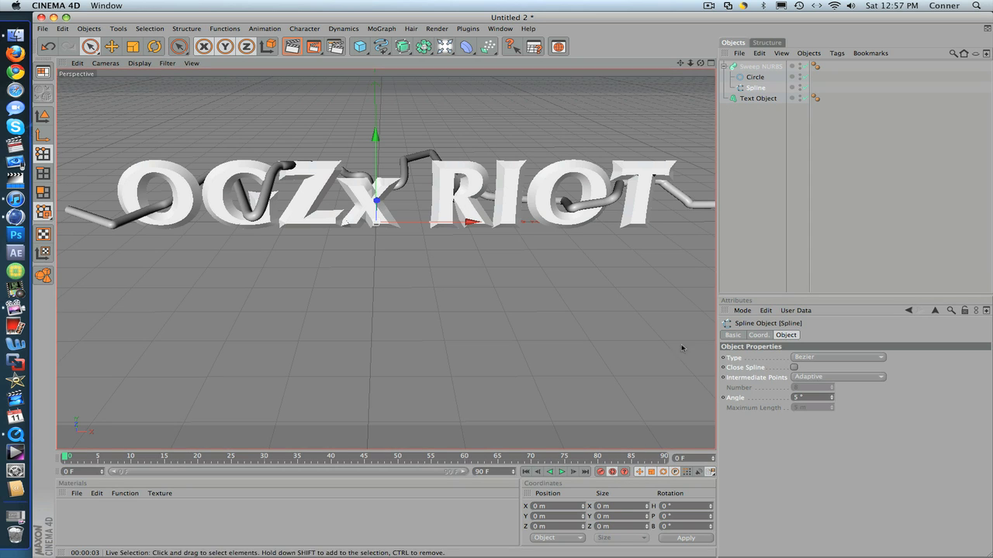
left_click(749, 68)
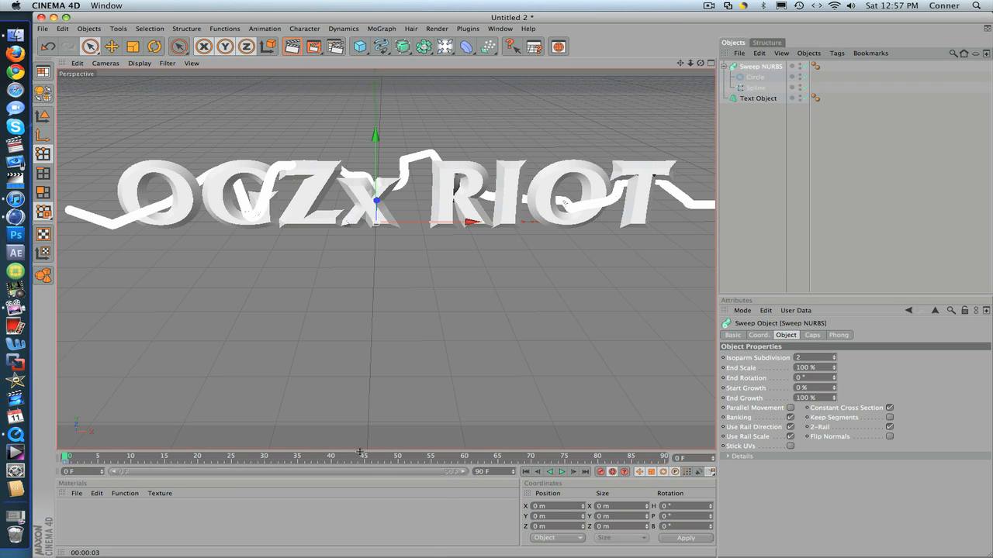
left_click_drag(335, 456, 665, 456)
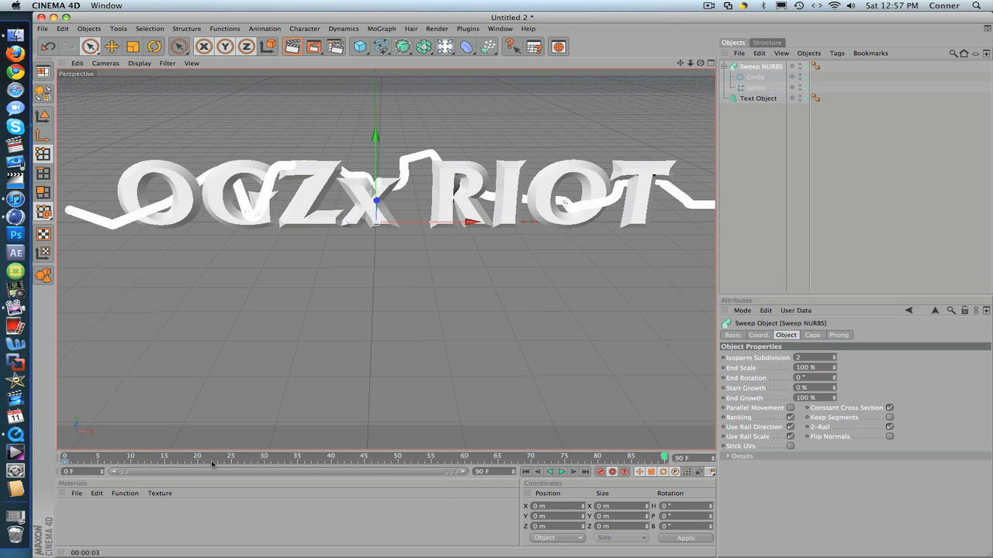
left_click(67, 456)
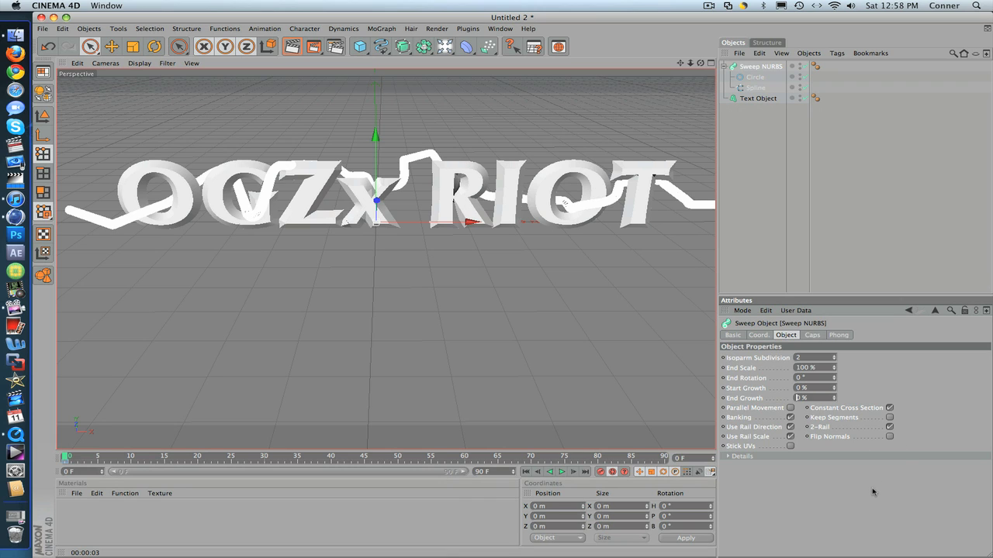
key("Return")
Keyframe the Sweep NURBS's End Growth at 100% on frame 90.
left_click(249, 456)
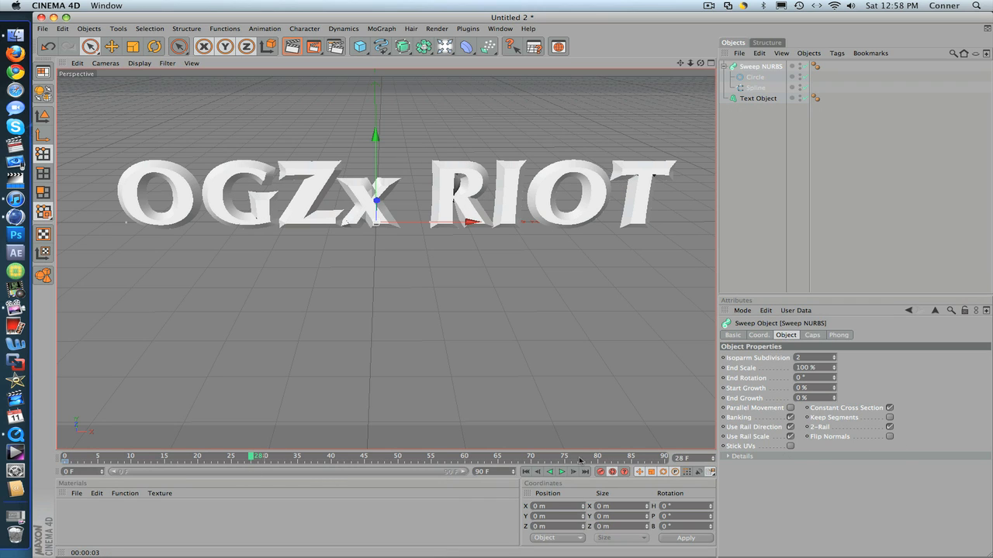
left_click_drag(599, 457, 664, 457)
left_click(799, 398)
type("100")
key("Return")
Play the tube growth animation from frame 0 and return to the start.
left_click(65, 457)
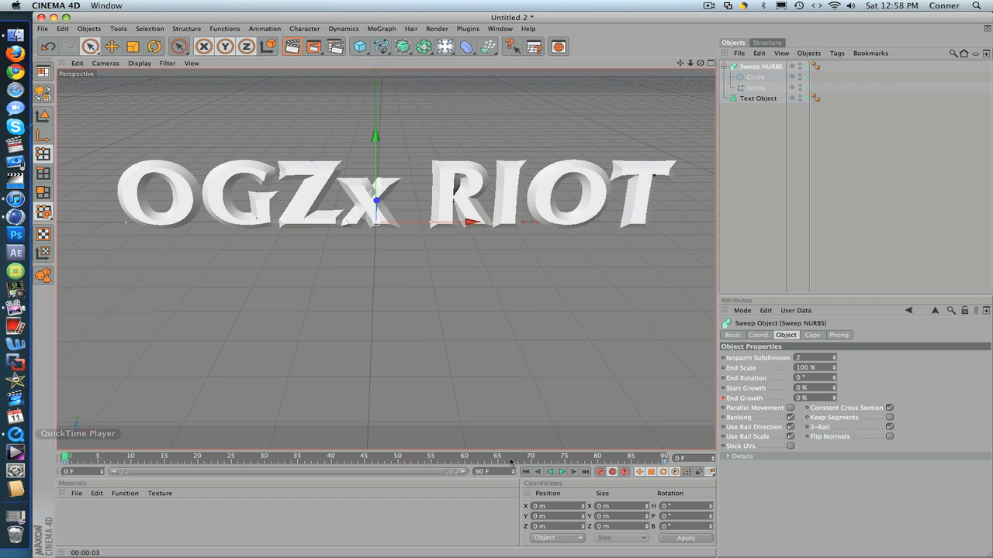
left_click(561, 471)
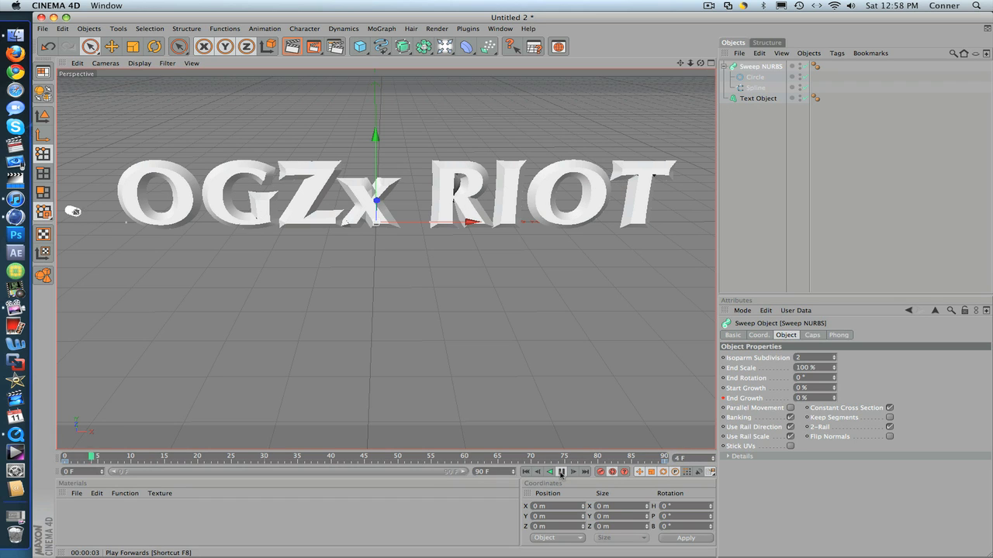
left_click(562, 473)
left_click_drag(548, 457, 29, 435)
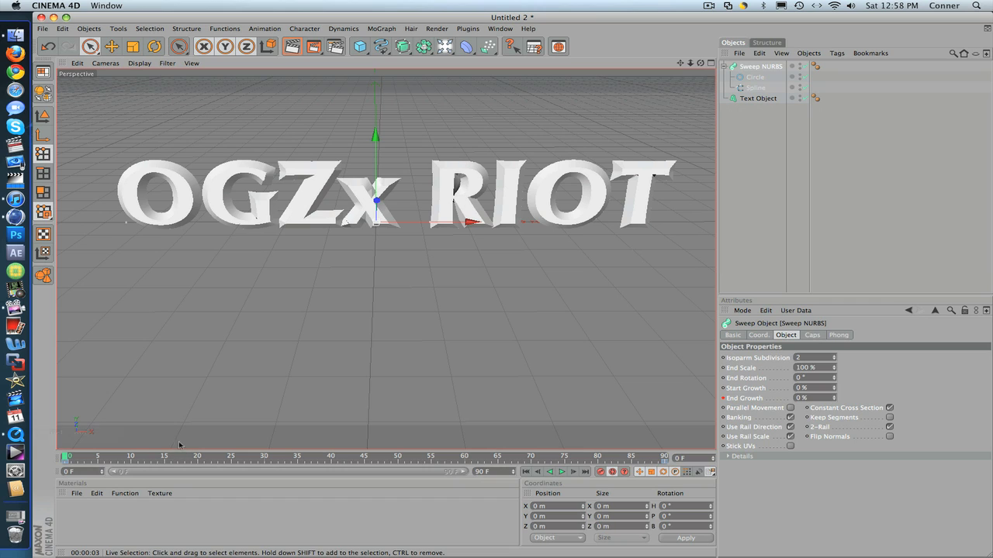
Keyframe a new End Growth value for the Sweep NURBS at frame 20.
left_click(153, 456)
left_click_drag(154, 456, 199, 456)
left_click_drag(816, 398, 741, 396)
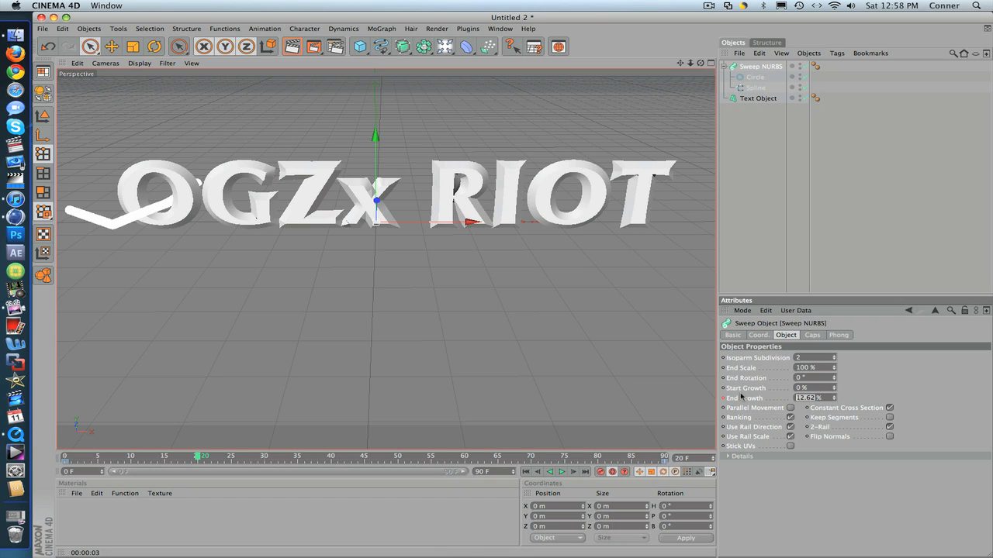
key("BackSpace")
key("Return")
Preview the growth animation with the added frame 20 key, and rewind to frame 0.
left_click_drag(238, 460, 67, 420)
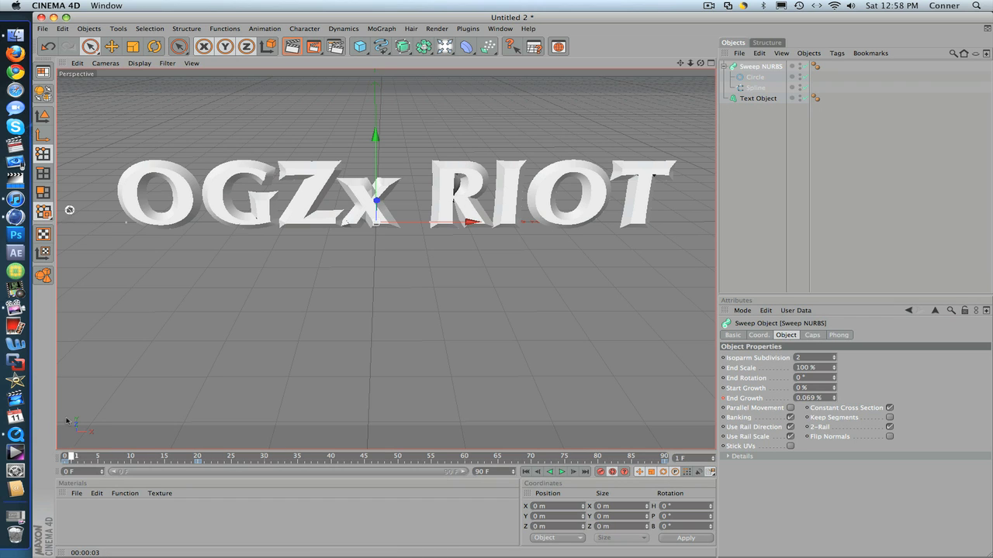
left_click(561, 471)
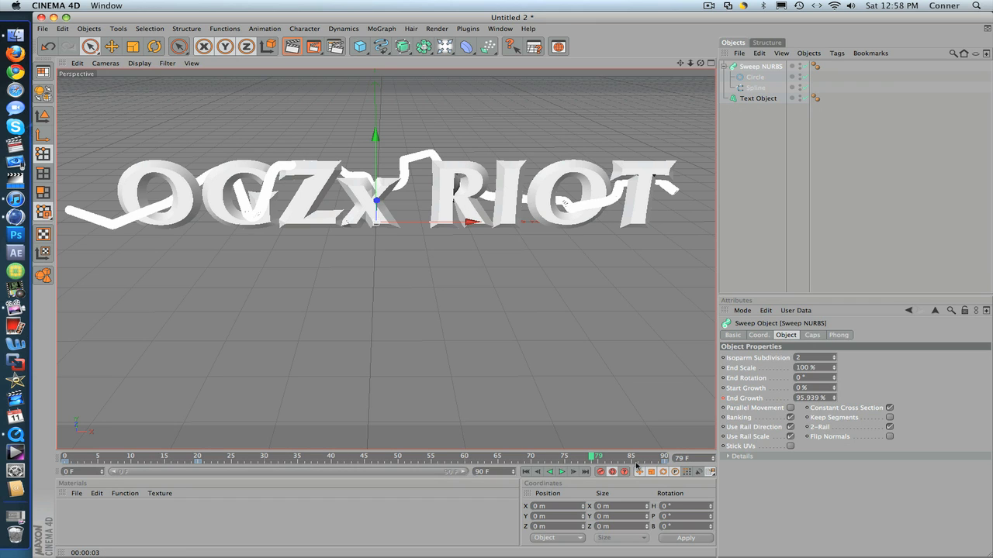
left_click_drag(619, 457, 65, 456)
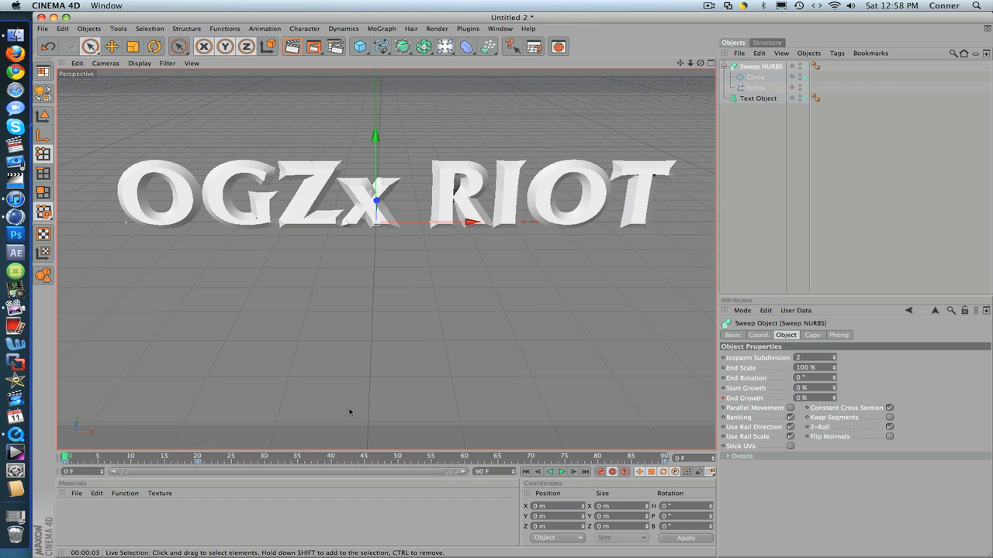